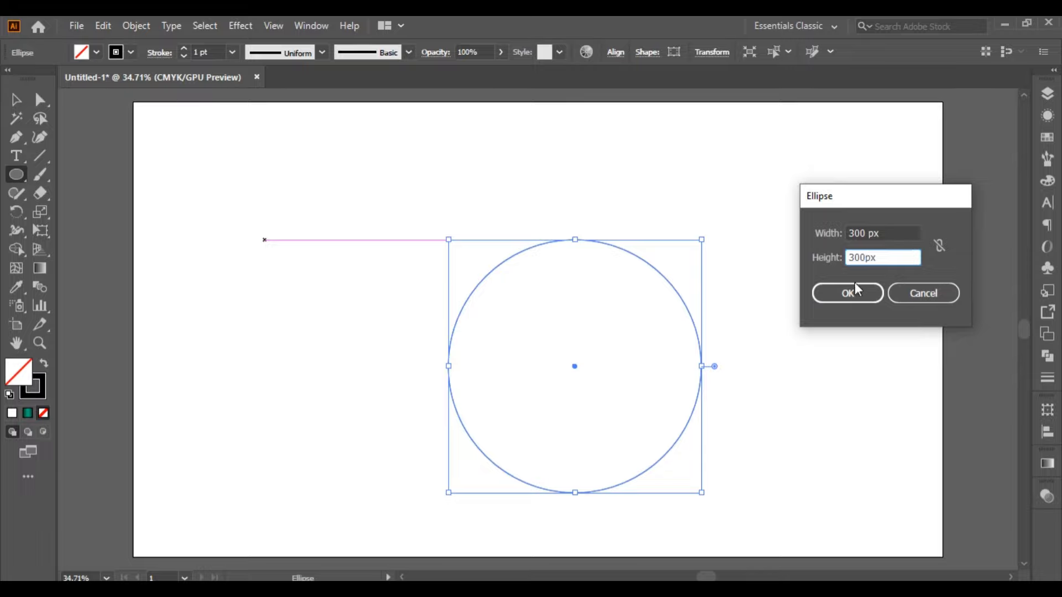
Step: Create a 300 px by 300 px circle and align it concentrically with the larger circle, horizontally and vertically
{"action": "left_click", "coordinate": [851, 290]}
{"action": "left_click", "coordinate": [17, 100]}
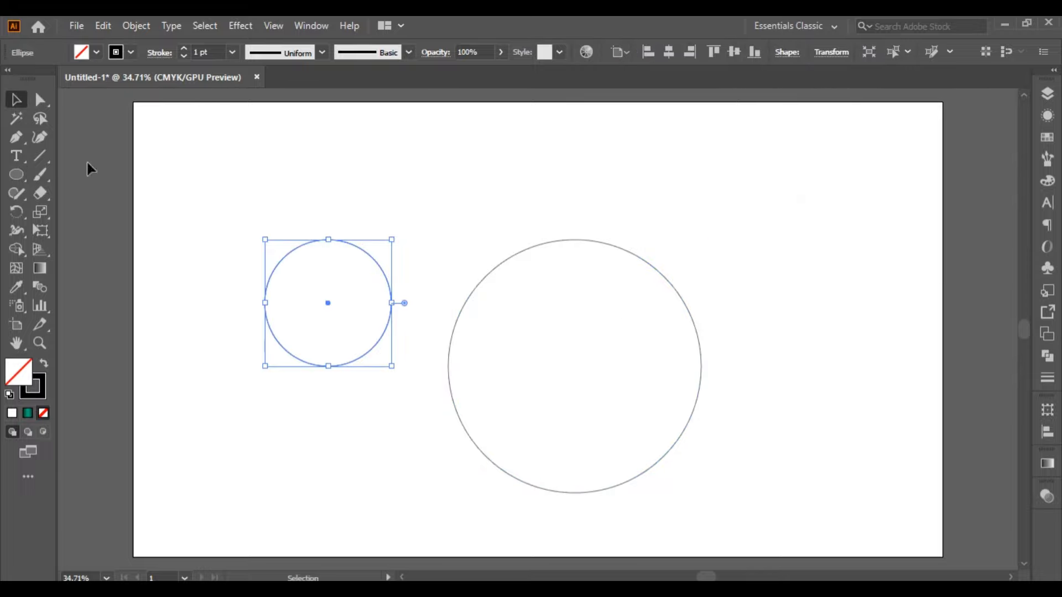
{"action": "left_click_drag", "start_coordinate": [180, 173], "coordinate": [768, 509]}
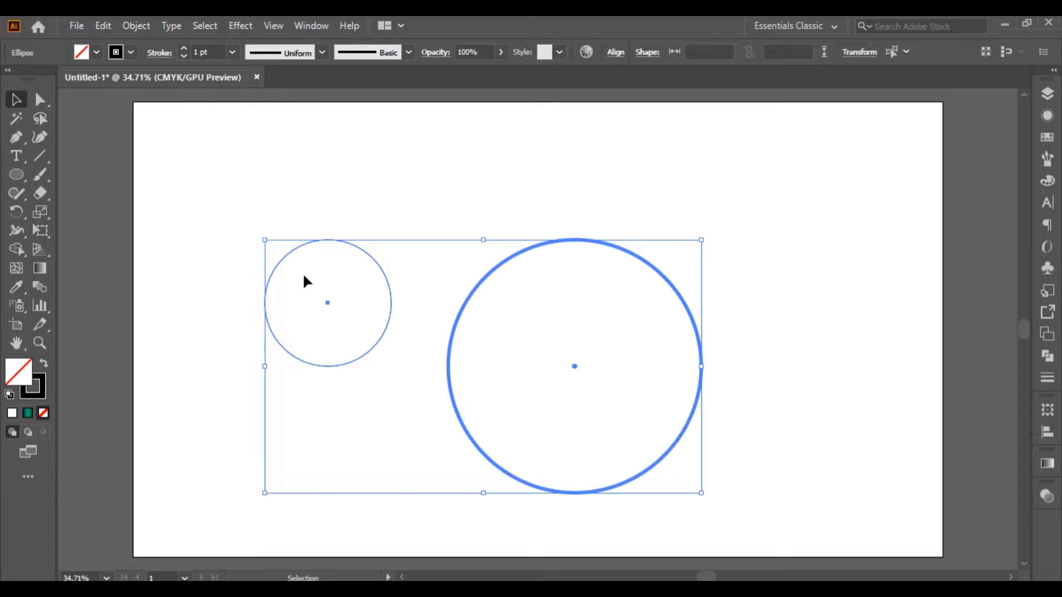
{"action": "left_click", "coordinate": [1047, 433]}
{"action": "left_click", "coordinate": [892, 445]}
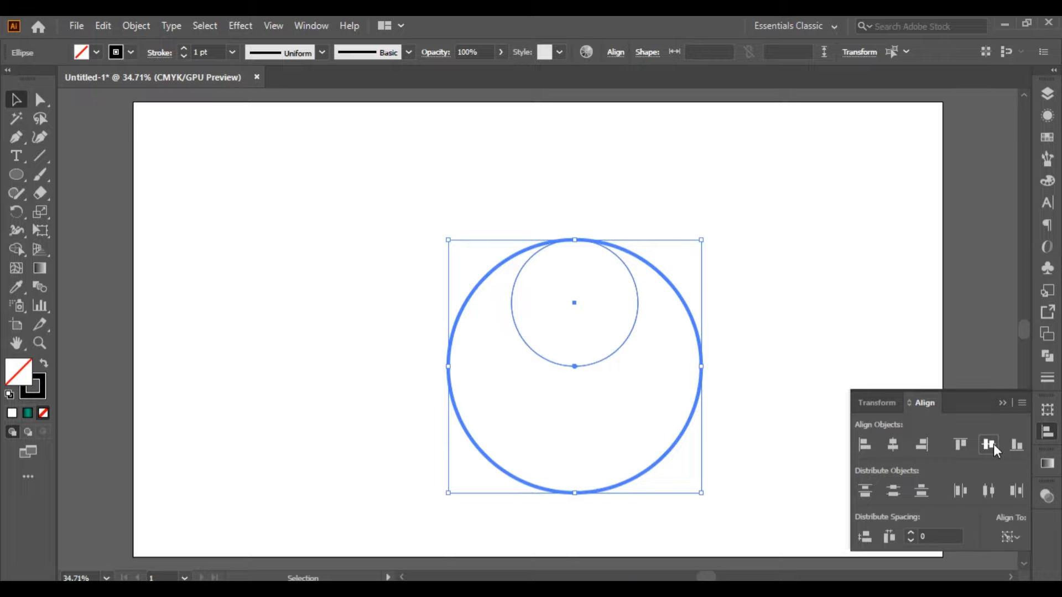
{"action": "left_click", "coordinate": [994, 448]}
{"action": "left_click", "coordinate": [1002, 403]}
{"action": "left_click", "coordinate": [626, 345]}
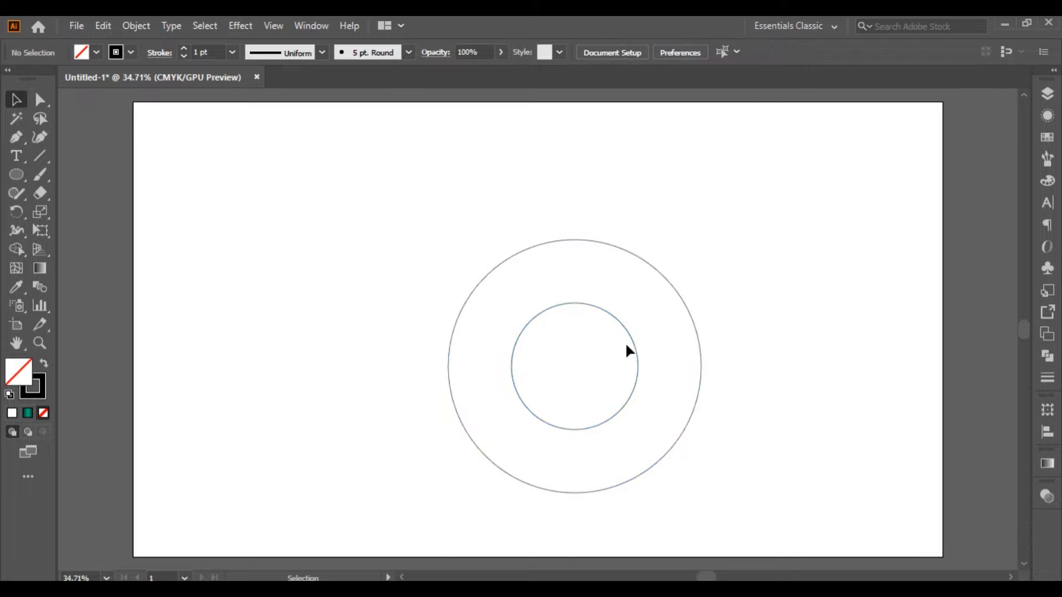
Step: Move both concentric circles together up and to the left, nearer the middle of the artboard
{"action": "left_click_drag", "start_coordinate": [480, 217], "coordinate": [664, 407]}
{"action": "left_click_drag", "start_coordinate": [623, 254], "coordinate": [587, 236]}
{"action": "left_click", "coordinate": [756, 332]}
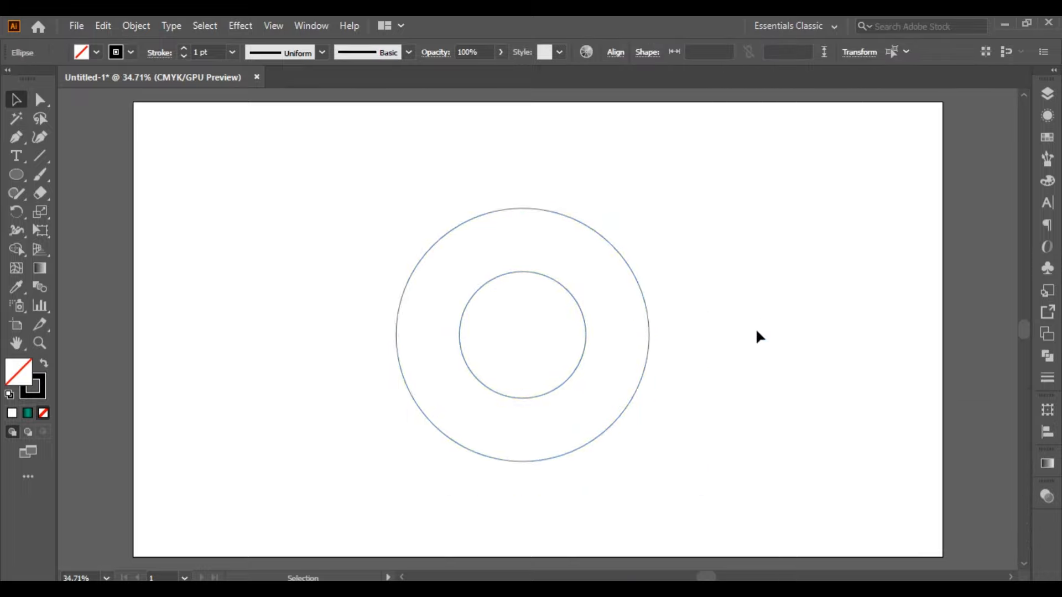
Step: Paste a copy of the small circle in front and shift it right until it touches the large circle's inner edge
{"action": "left_click", "coordinate": [533, 272]}
{"action": "left_click", "coordinate": [103, 26]}
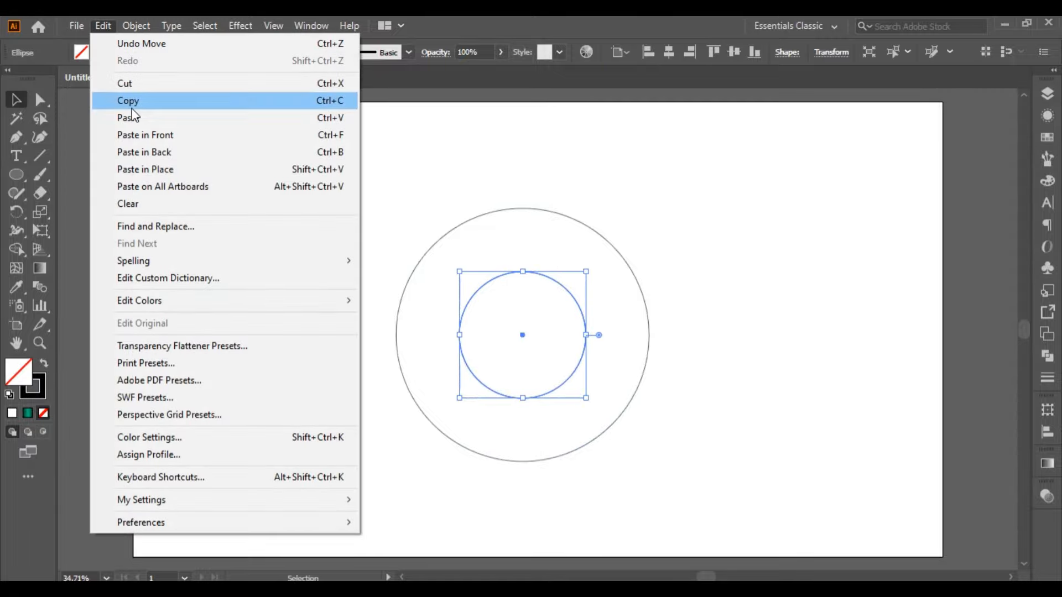
{"action": "left_click", "coordinate": [128, 101]}
{"action": "left_click", "coordinate": [102, 26]}
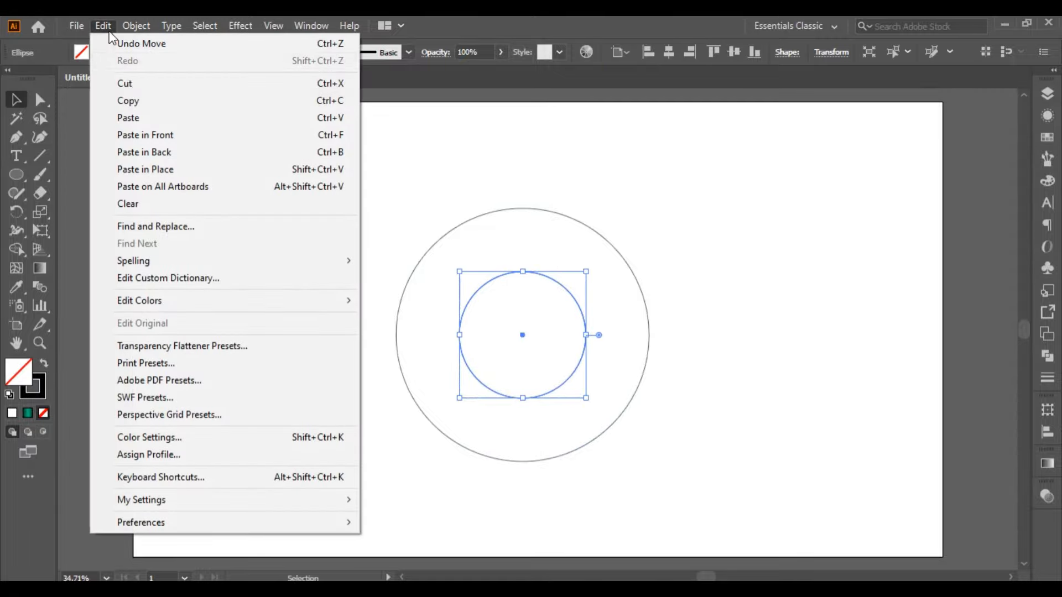
{"action": "left_click", "coordinate": [151, 134]}
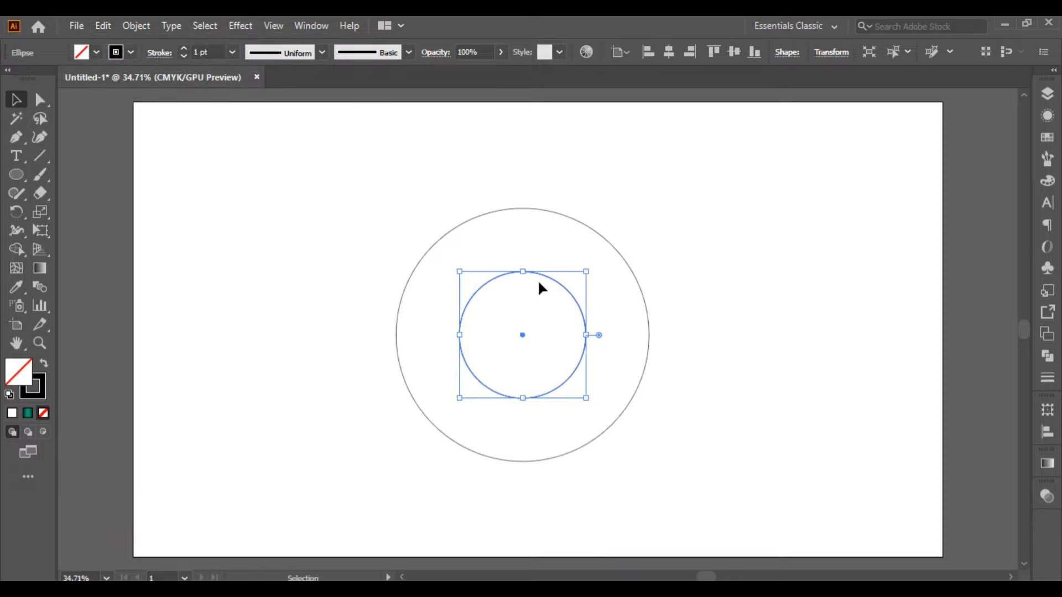
{"action": "left_click_drag", "start_coordinate": [537, 270], "coordinate": [602, 278]}
{"action": "left_click", "coordinate": [813, 312]}
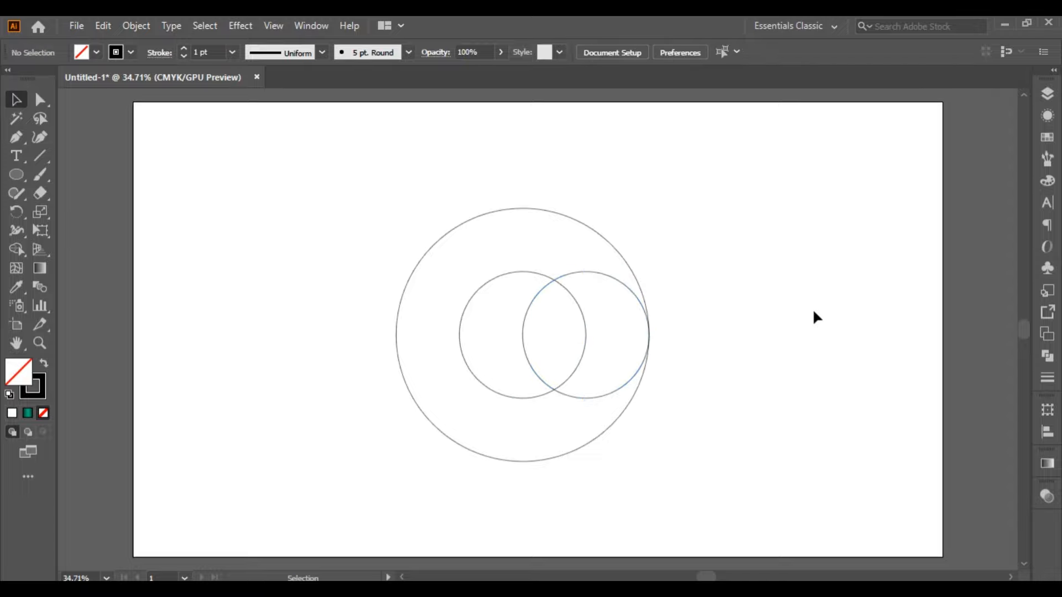
Step: Rotate copies of the offset small circle around the large circle's center at 360/6 degrees until six circles complete the ring
{"action": "left_click", "coordinate": [589, 279]}
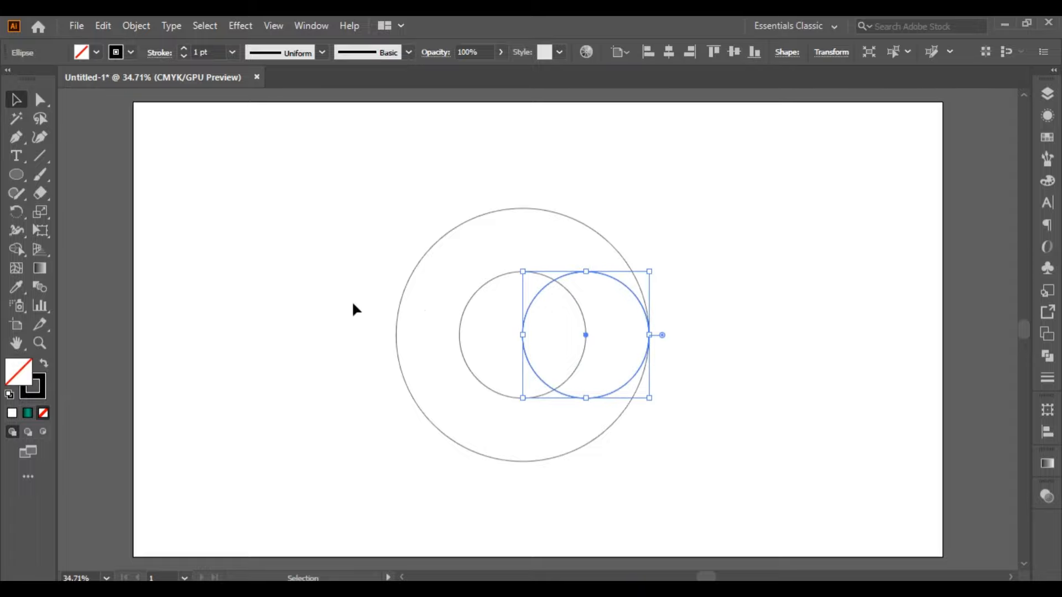
{"action": "left_click", "coordinate": [16, 212]}
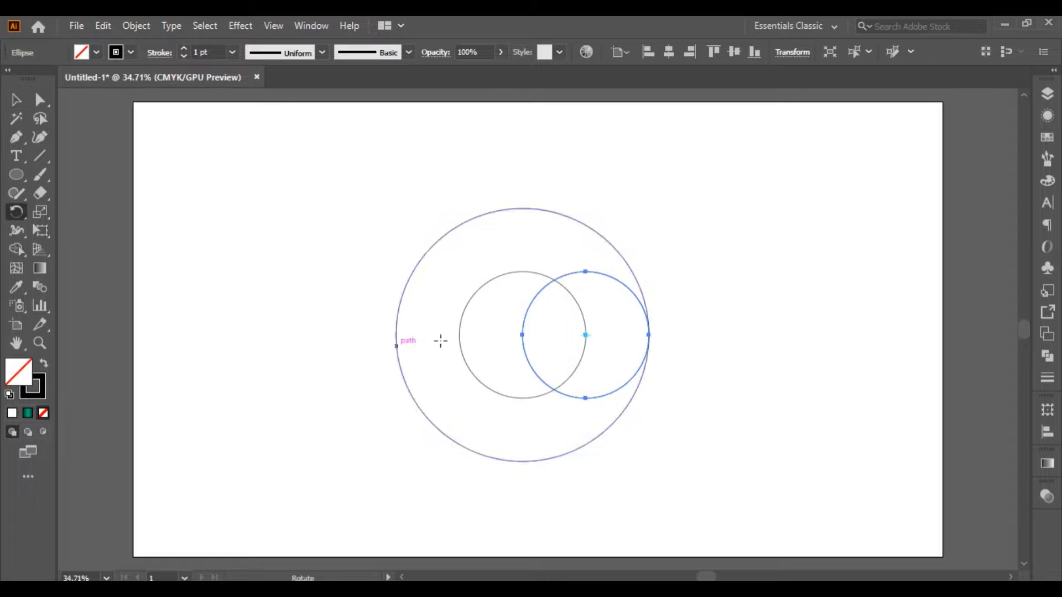
{"action": "left_click", "coordinate": [521, 334], "text": "alt"}
{"action": "type", "text": "3"}
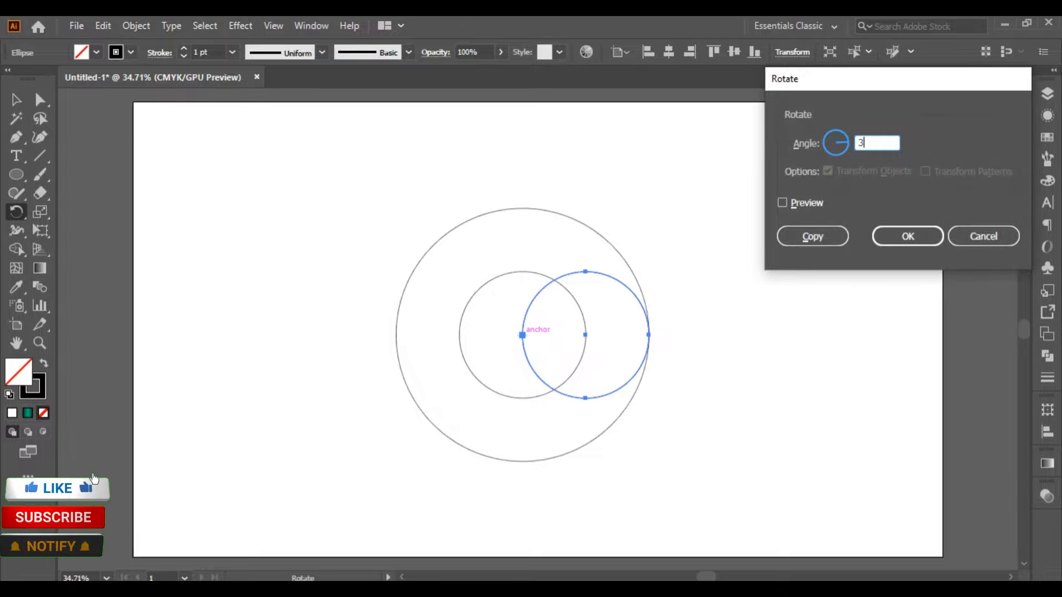
{"action": "type", "text": "60/"}
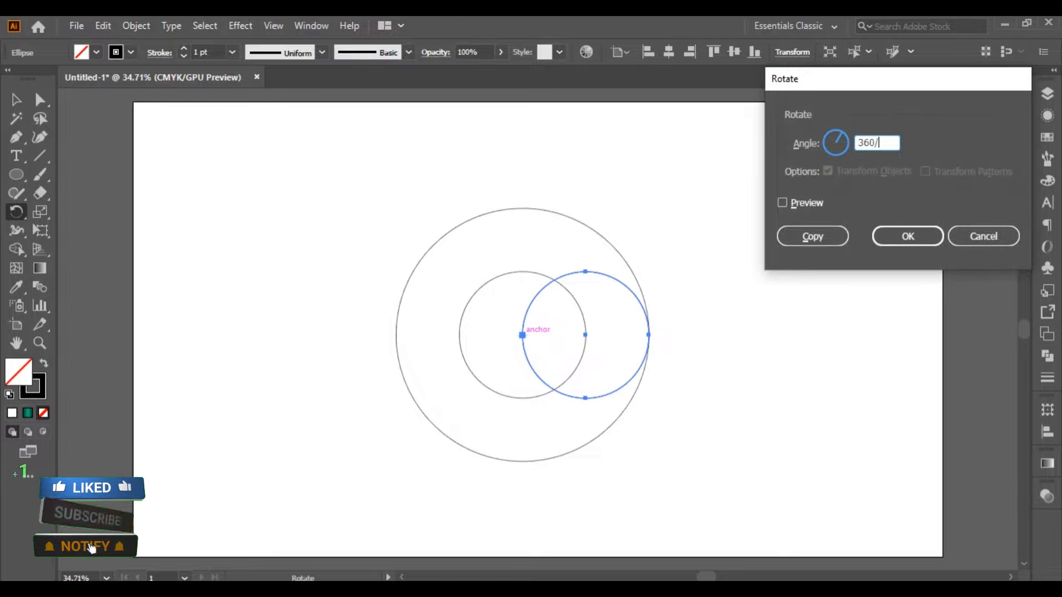
{"action": "type", "text": "6"}
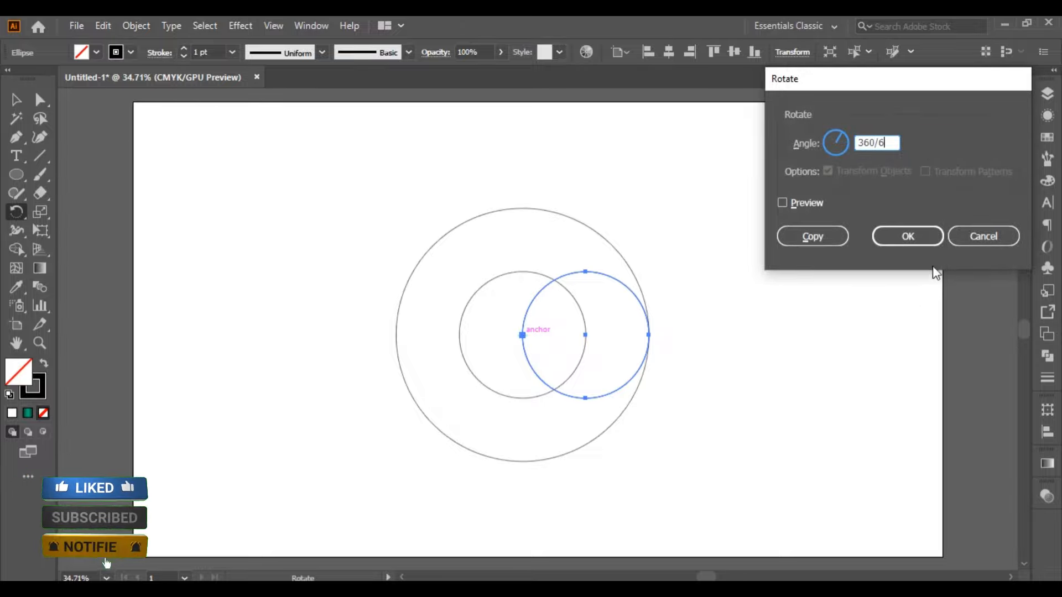
{"action": "left_click", "coordinate": [808, 239]}
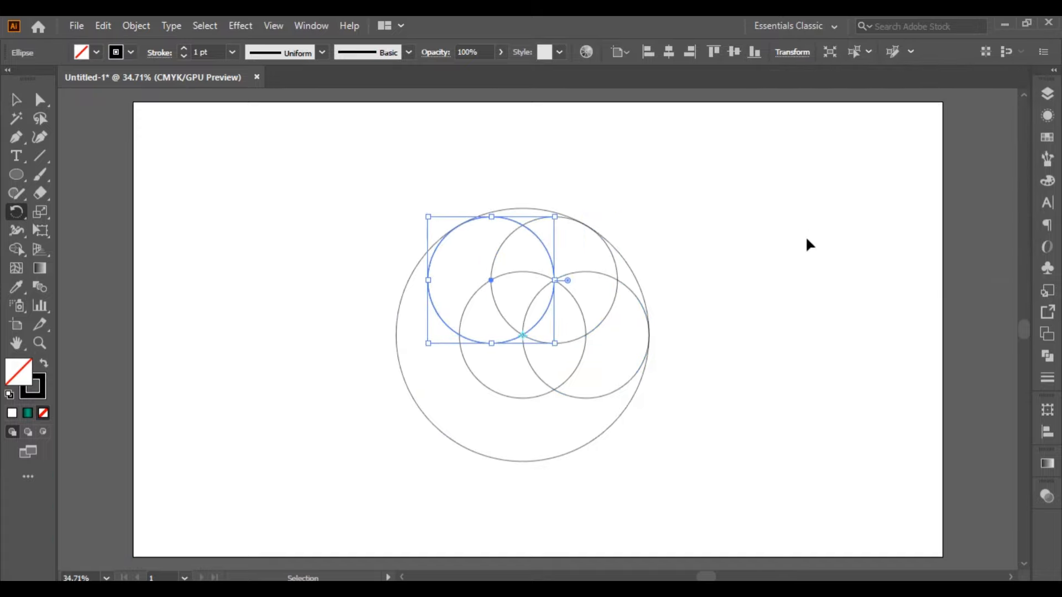
{"action": "key", "text": "ctrl+d"}
{"action": "key", "text": "ctrl+d"}
{"action": "key", "text": "ctrl+d"}
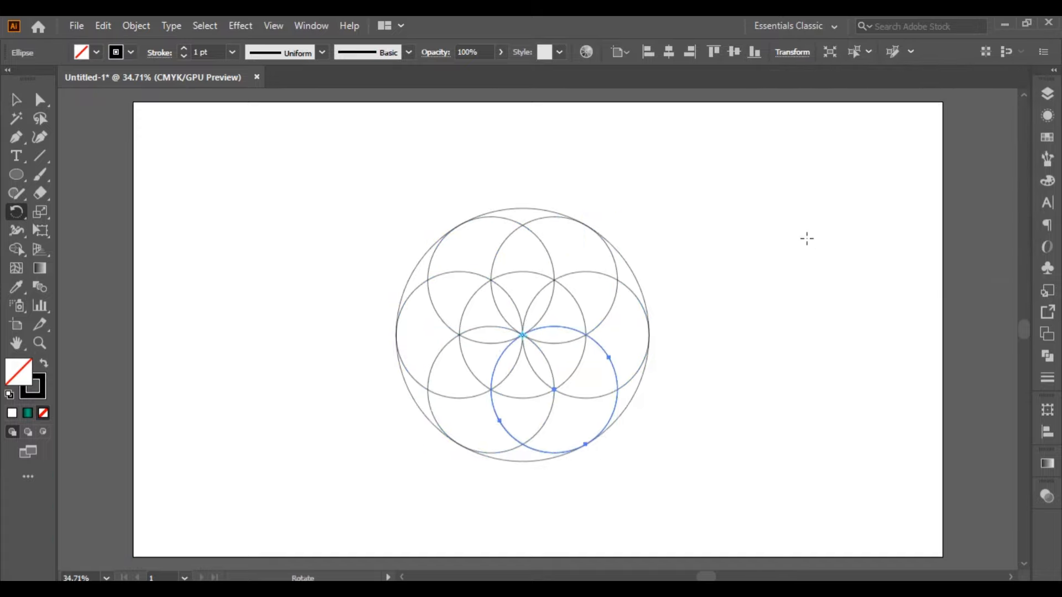
Step: Paste another small circle in front and place its center on the uppermost intersection of the ring's circles
{"action": "left_click", "coordinate": [100, 25]}
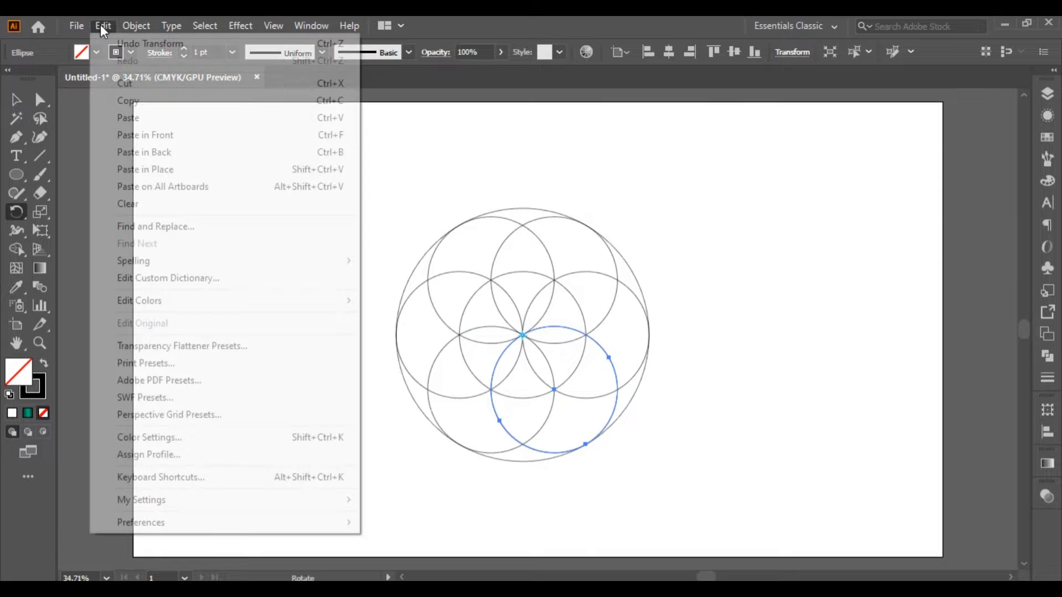
{"action": "left_click", "coordinate": [158, 136]}
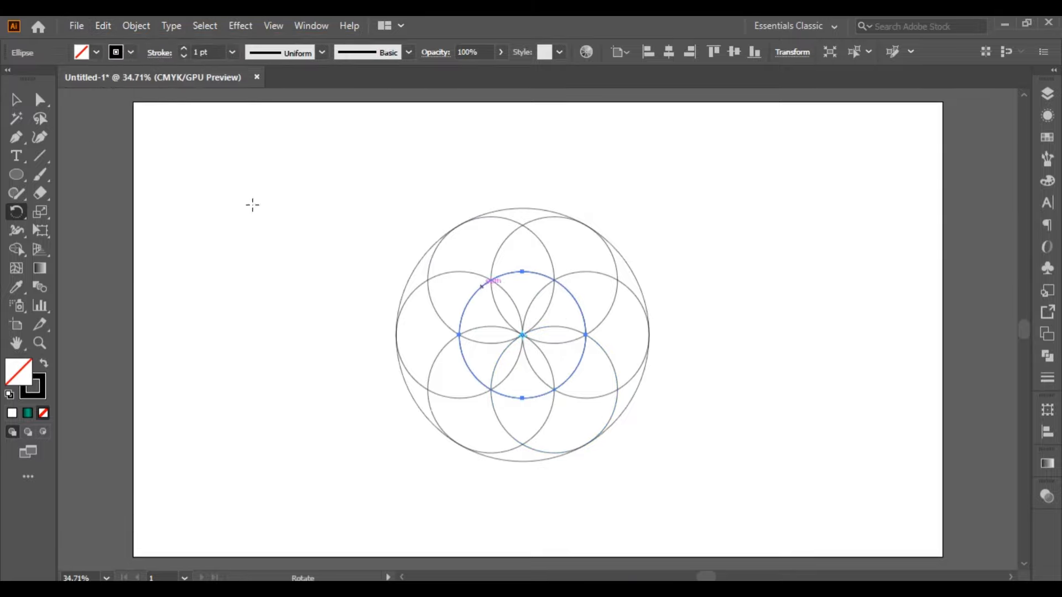
{"action": "key", "text": "v"}
{"action": "left_click", "coordinate": [230, 188]}
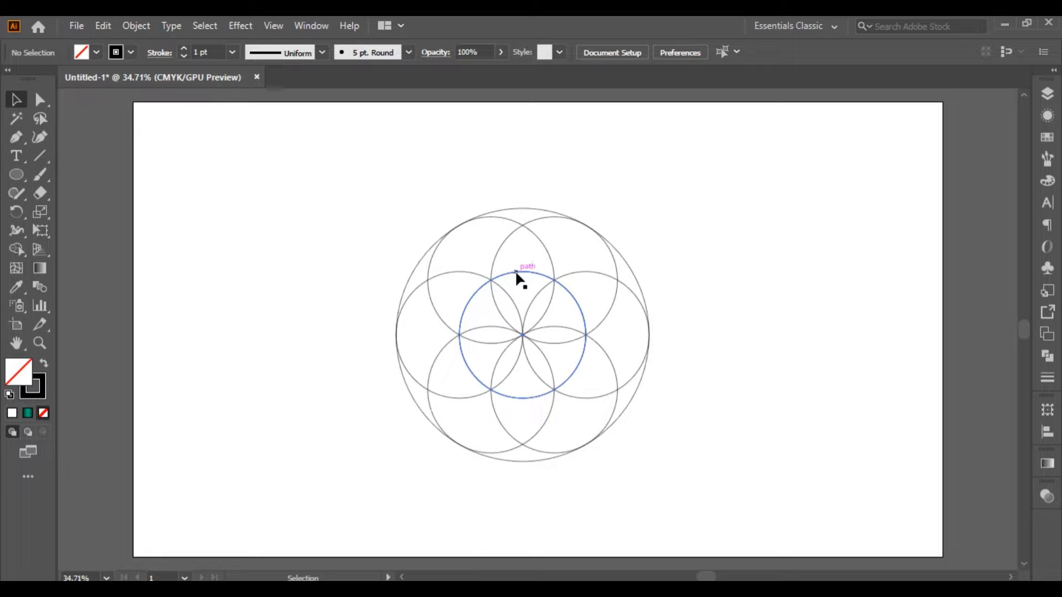
{"action": "left_click_drag", "start_coordinate": [519, 277], "coordinate": [330, 207]}
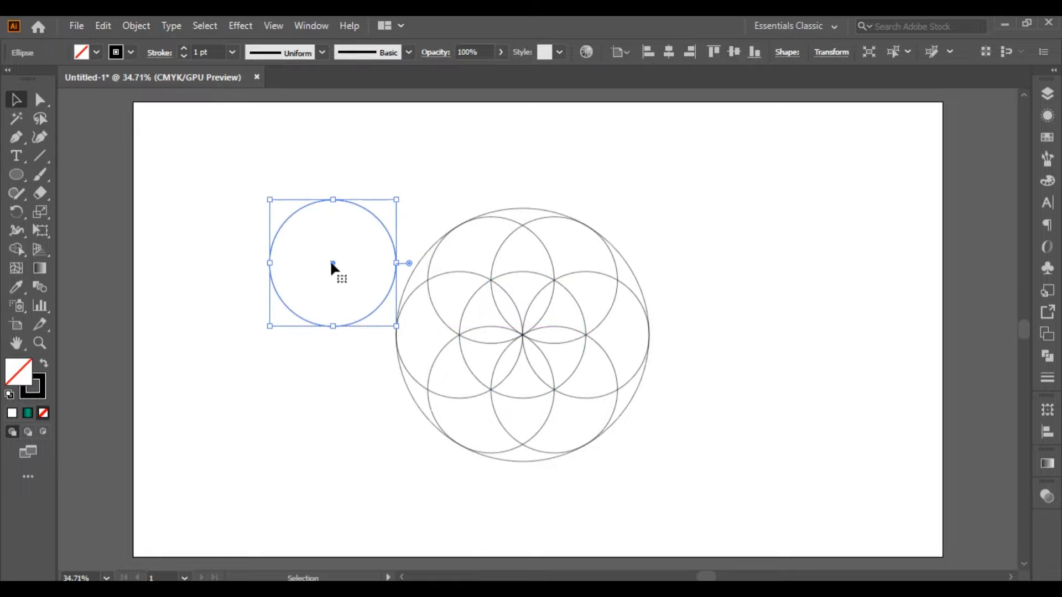
{"action": "left_click_drag", "start_coordinate": [332, 264], "coordinate": [522, 224]}
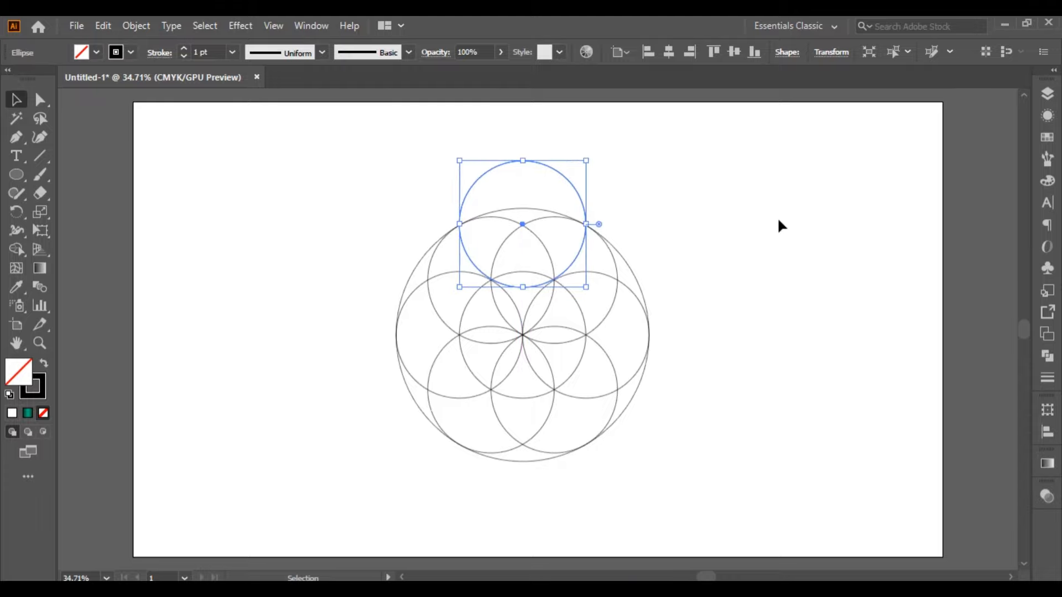
Step: Nudge the new top circle slightly down so its center and edges line up exactly with the intersections
{"action": "key", "text": "Down"}
{"action": "key", "text": "Down"}
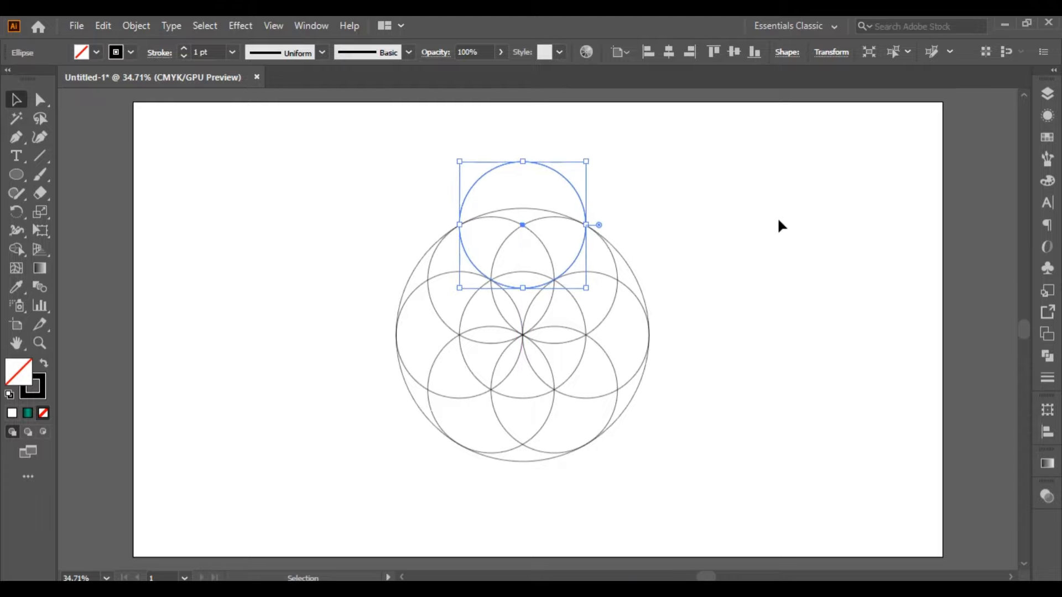
{"action": "key", "text": "ctrl+plus"}
{"action": "key", "text": "ctrl+plus"}
{"action": "key", "text": "ctrl+plus"}
{"action": "key", "text": "ctrl+plus"}
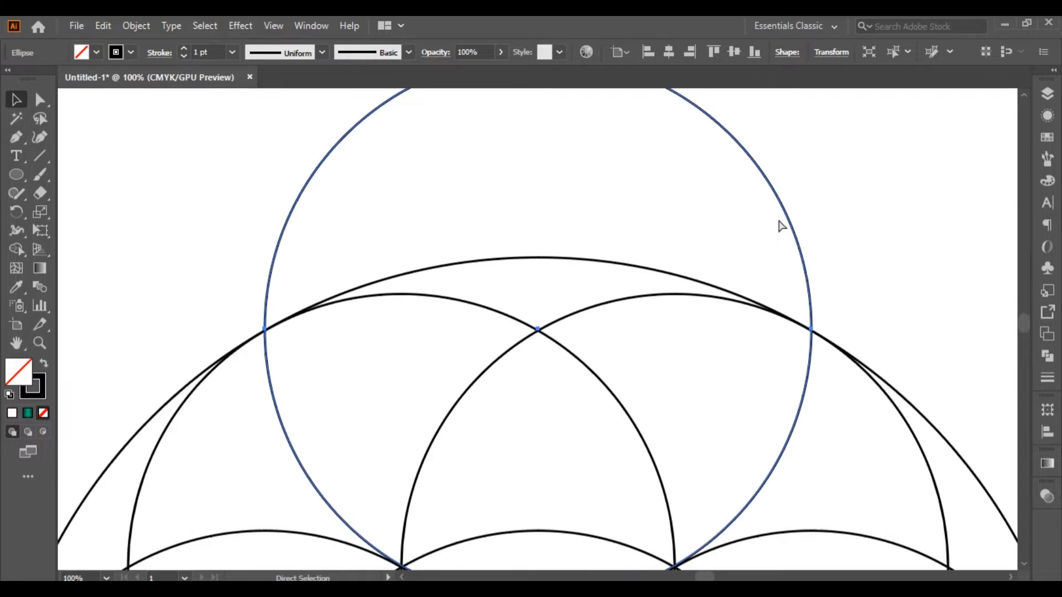
{"action": "scroll", "coordinate": [779, 221], "scroll_direction": "down", "scroll_amount": 5}
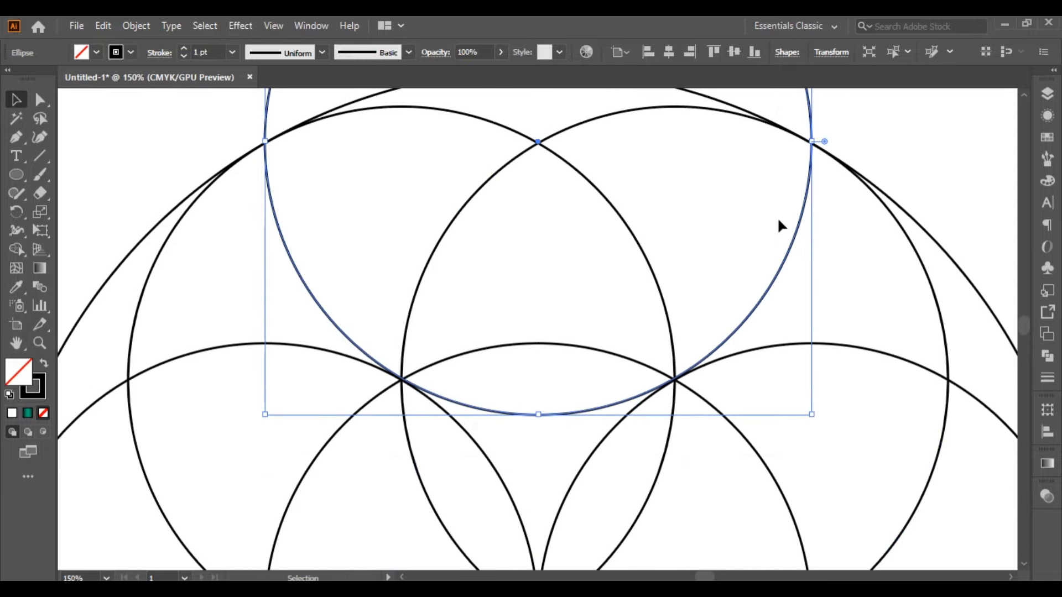
{"action": "scroll", "coordinate": [778, 220], "scroll_direction": "up", "scroll_amount": 2}
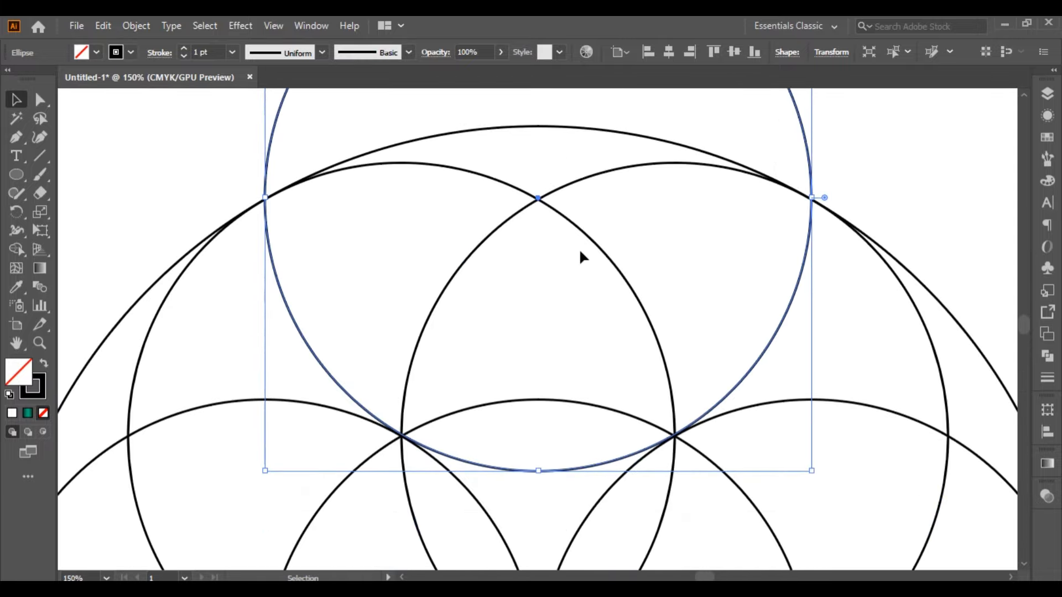
{"action": "key", "text": "Down"}
{"action": "key", "text": "Down"}
{"action": "key", "text": "Down"}
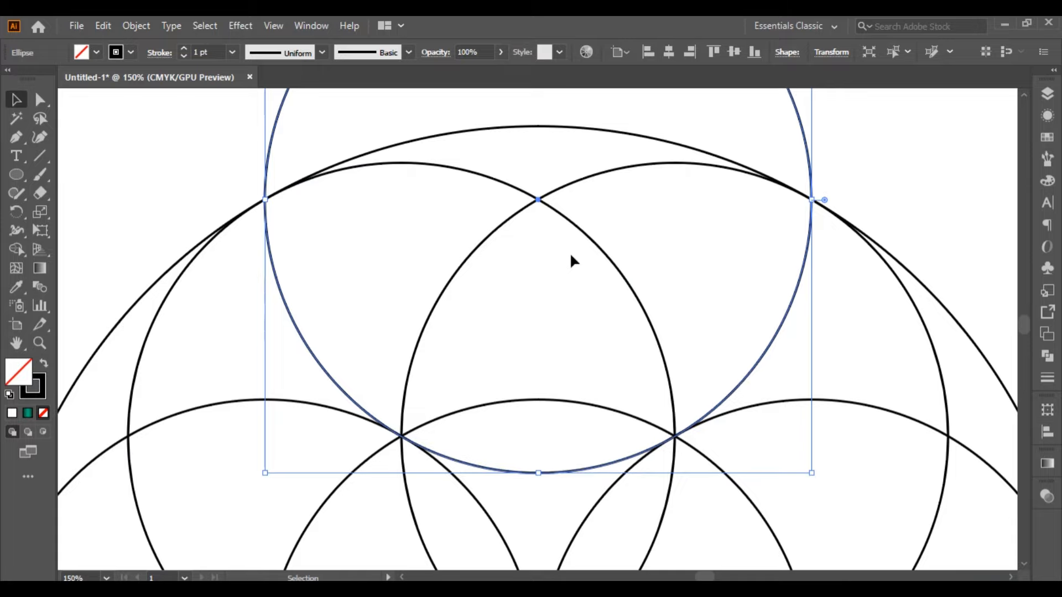
Step: Rotate copies of the top circle around the pattern's center at 60° until six outer circles surround it
{"action": "key", "text": "ctrl+minus"}
{"action": "key", "text": "ctrl+minus"}
{"action": "key", "text": "ctrl+minus"}
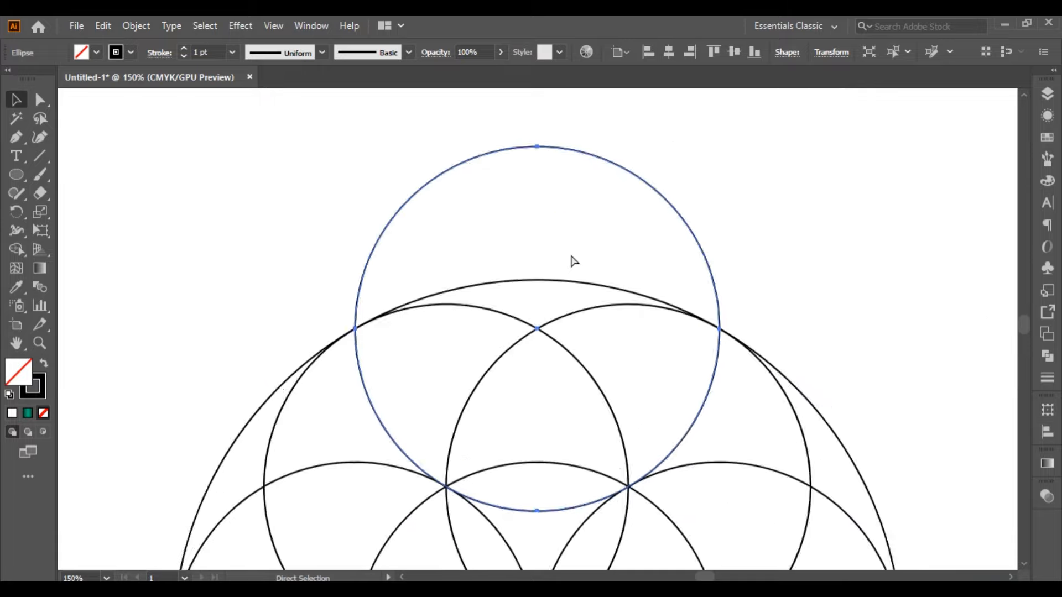
{"action": "scroll", "coordinate": [722, 219], "scroll_direction": "down", "scroll_amount": 1}
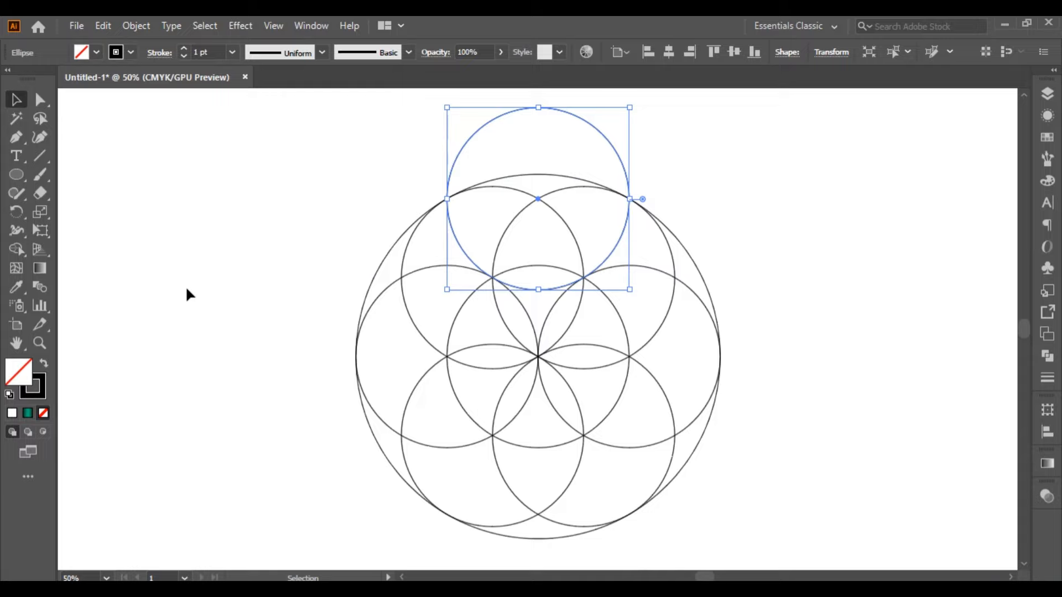
{"action": "scroll", "coordinate": [130, 304], "scroll_direction": "down", "scroll_amount": 1}
{"action": "key", "text": "ctrl+minus"}
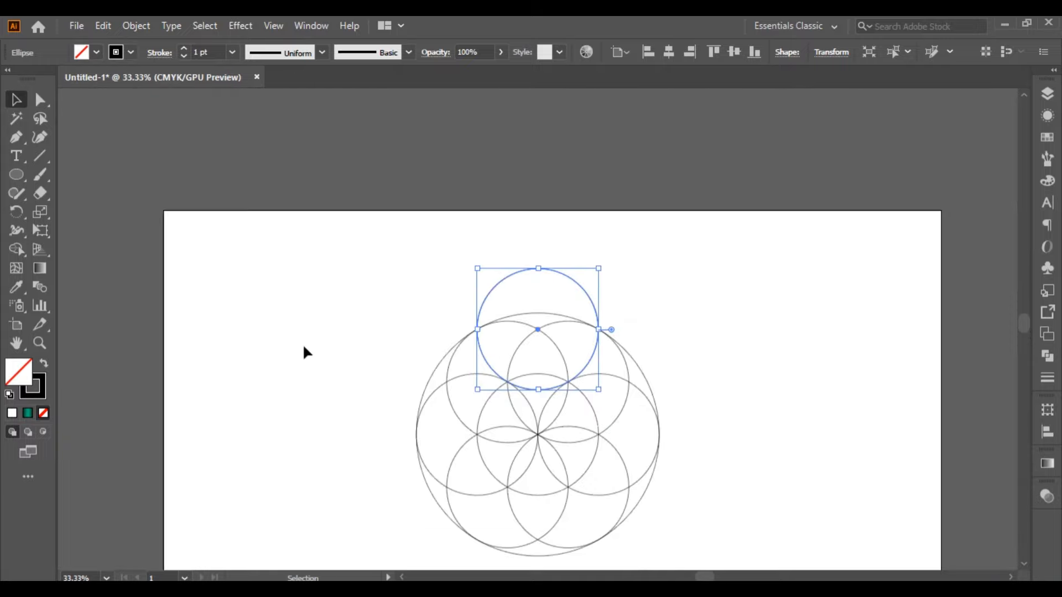
{"action": "scroll", "coordinate": [404, 282], "scroll_direction": "down", "scroll_amount": 3}
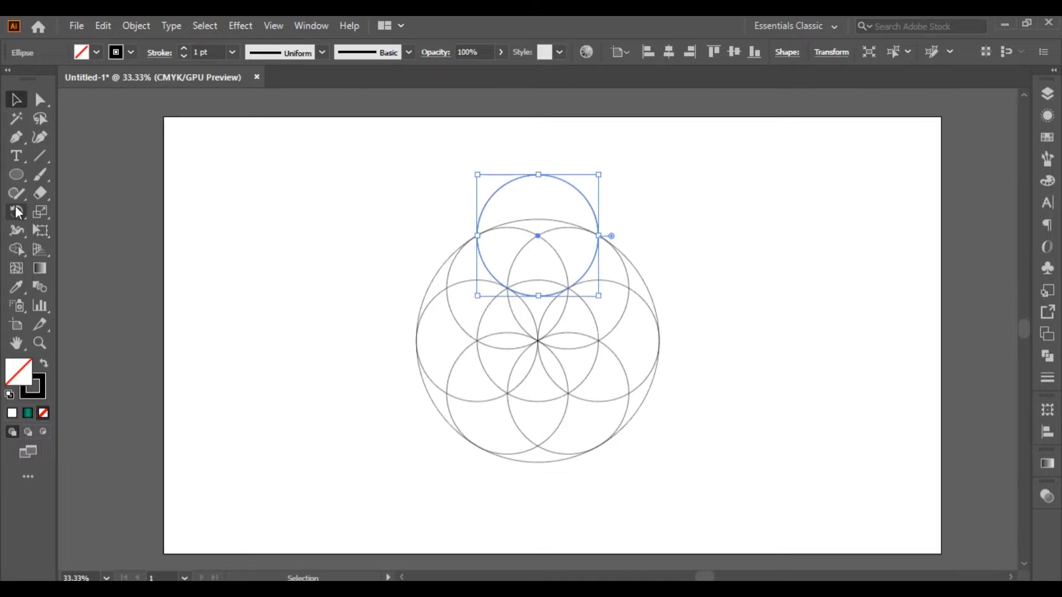
{"action": "left_click", "coordinate": [17, 212]}
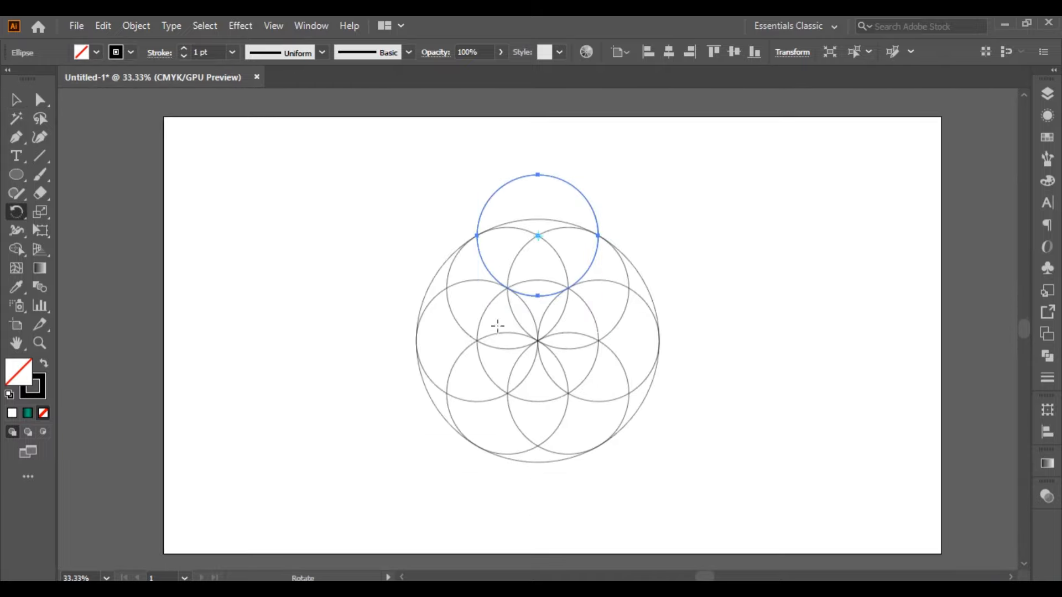
{"action": "left_click", "coordinate": [538, 341], "text": "alt"}
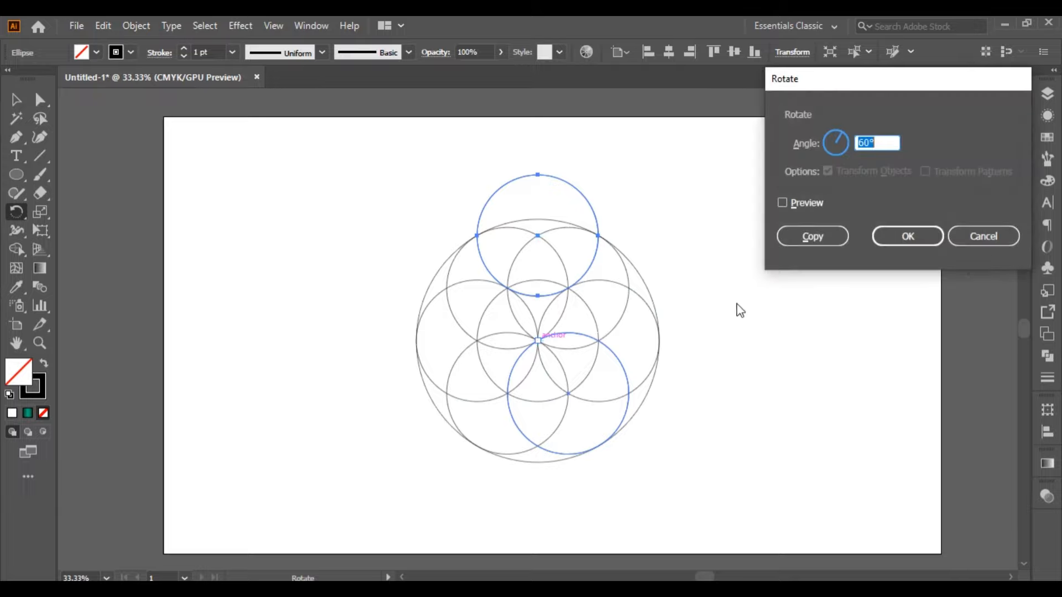
{"action": "left_click", "coordinate": [826, 237]}
{"action": "key", "text": "ctrl+d"}
{"action": "key", "text": "ctrl+d"}
{"action": "key", "text": "ctrl+d"}
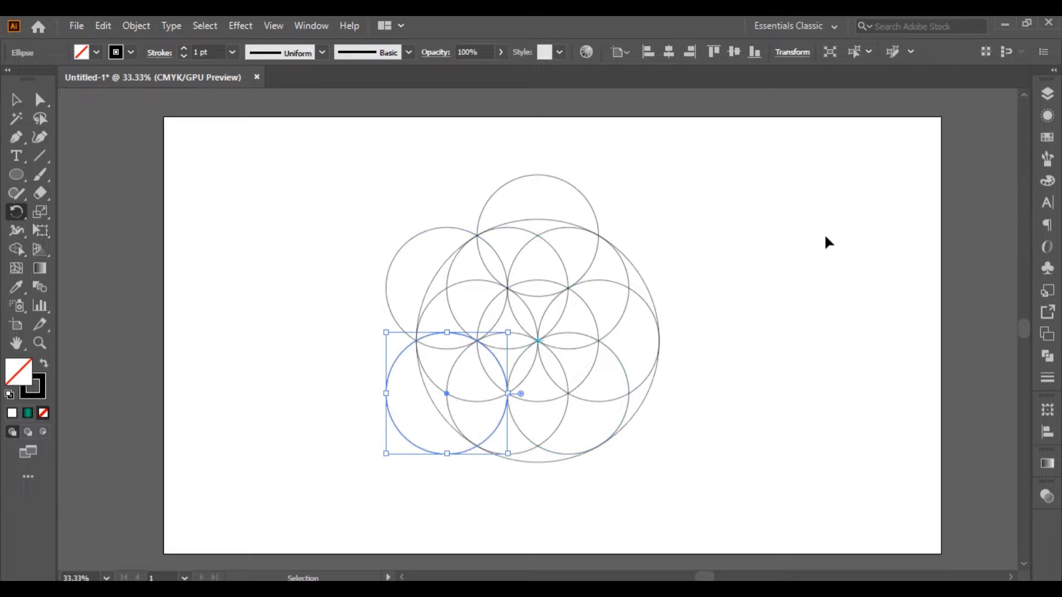
{"action": "key", "text": "ctrl+d"}
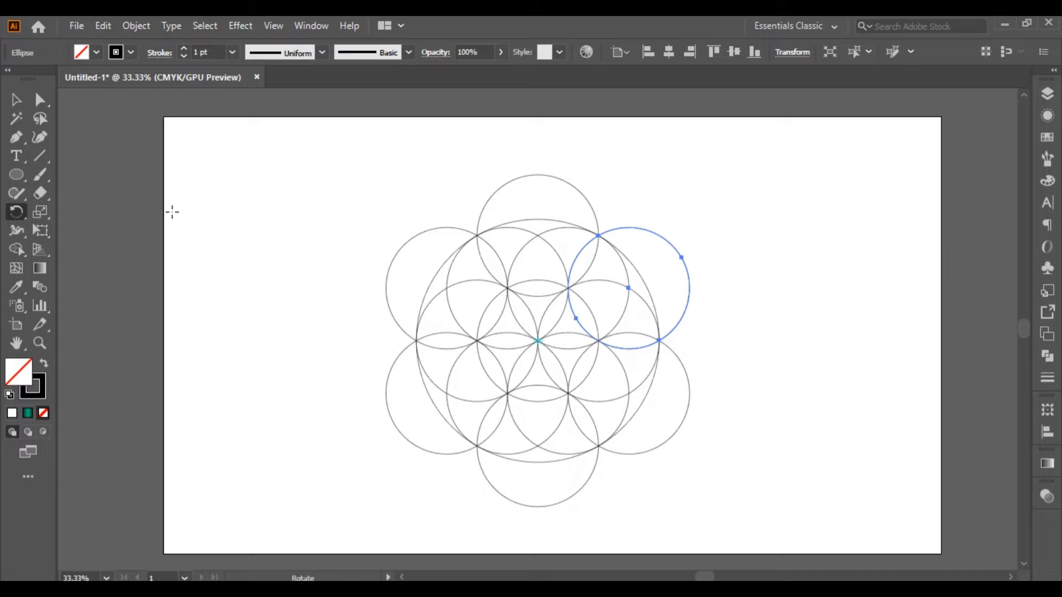
Step: Select all the circles and use Shape Builder with a black fill to merge the upper-left regions into one curved petal
{"action": "left_click", "coordinate": [16, 100]}
{"action": "left_click_drag", "start_coordinate": [344, 135], "coordinate": [769, 537]}
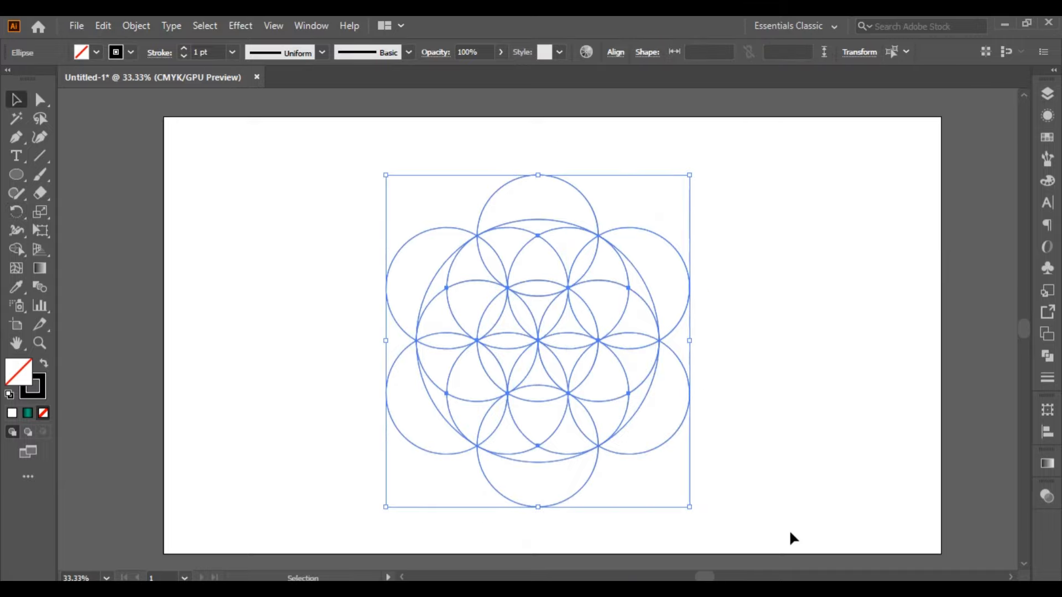
{"action": "left_click", "coordinate": [16, 249]}
{"action": "left_click", "coordinate": [1047, 137]}
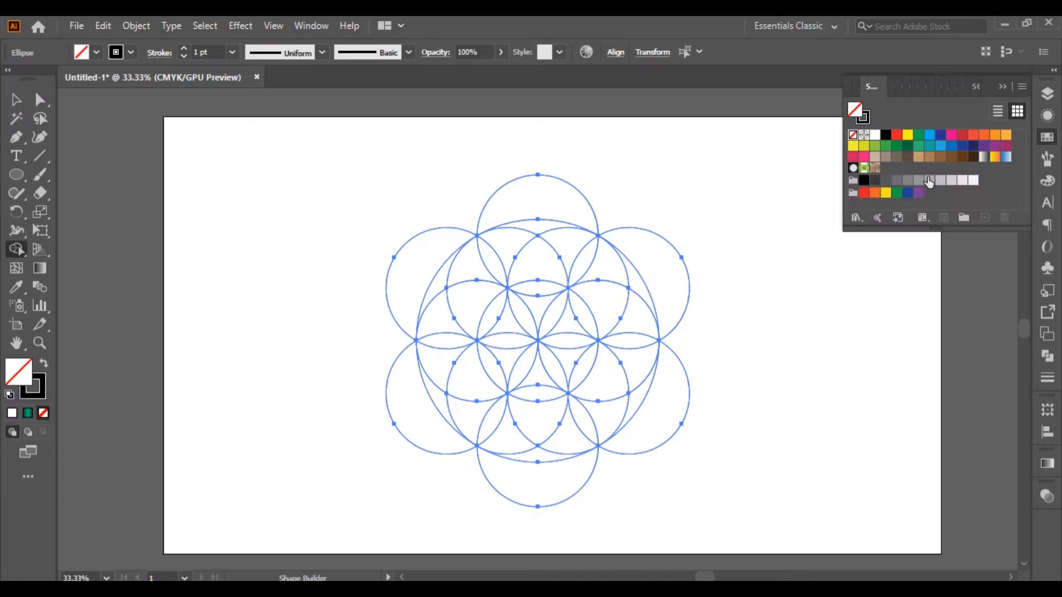
{"action": "left_click", "coordinate": [886, 135]}
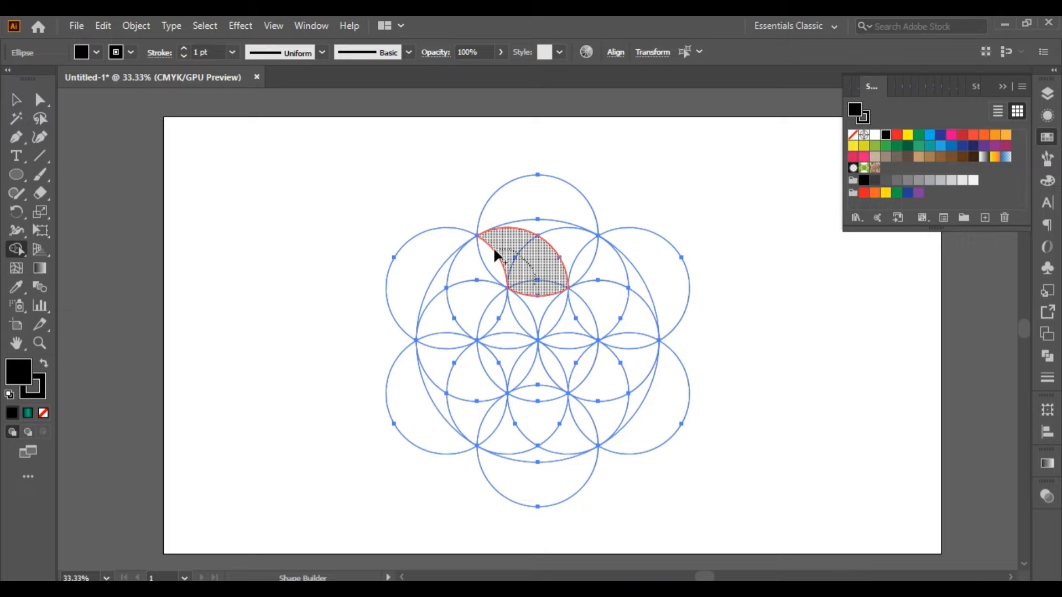
{"action": "mouse_move", "coordinate": [470, 263]}
{"action": "left_mouse_down"}
{"action": "mouse_move", "coordinate": [443, 280]}
{"action": "mouse_move", "coordinate": [452, 276]}
{"action": "left_mouse_up"}
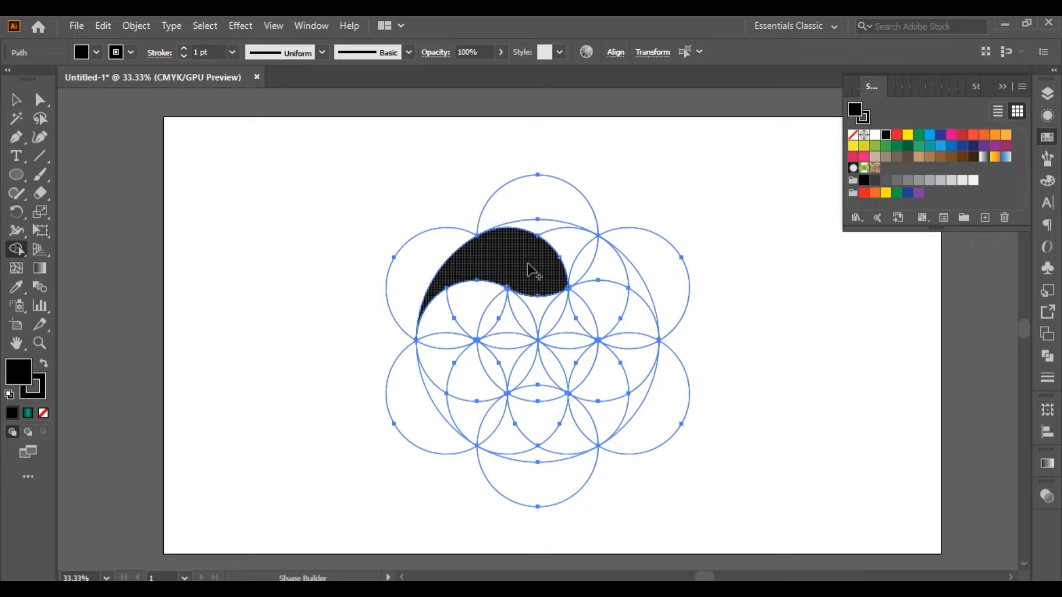
Step: Examine the merged petal's edges and intersection points up close for stray gaps or unmerged slivers
{"action": "scroll", "coordinate": [527, 261], "scroll_direction": "up", "scroll_amount": 3}
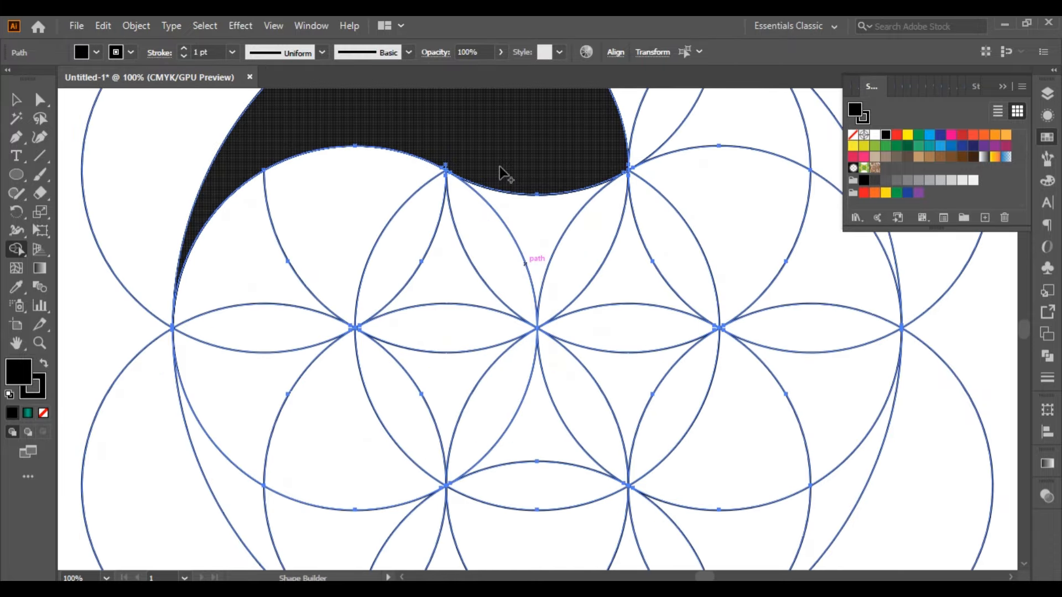
{"action": "key", "text": "ctrl+equal"}
{"action": "key", "text": "ctrl+equal"}
{"action": "left_click_drag", "start_coordinate": [476, 153], "coordinate": [648, 470]}
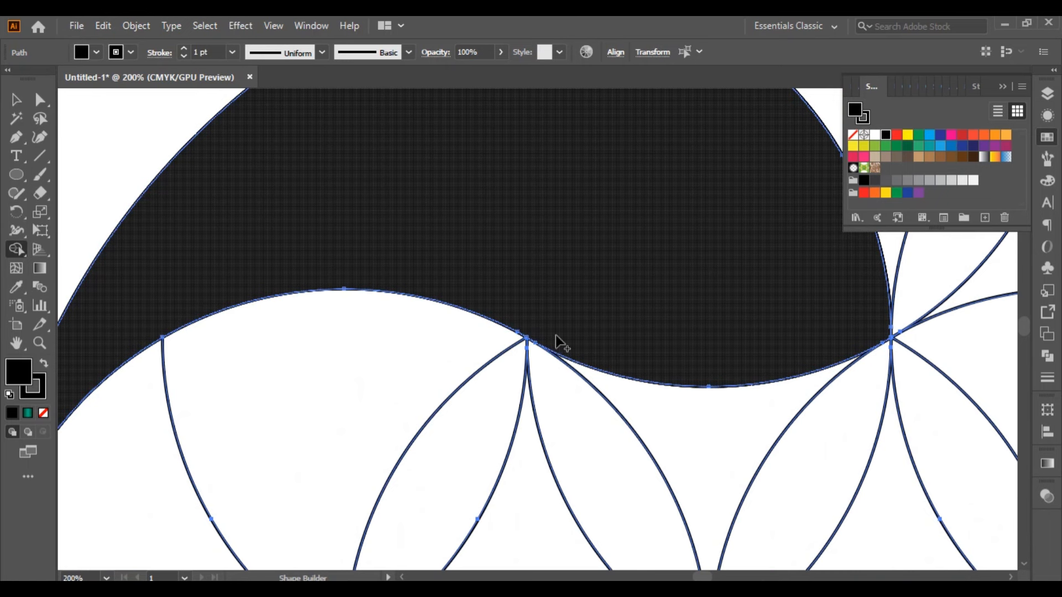
{"action": "scroll", "coordinate": [701, 326], "scroll_direction": "up", "scroll_amount": 5}
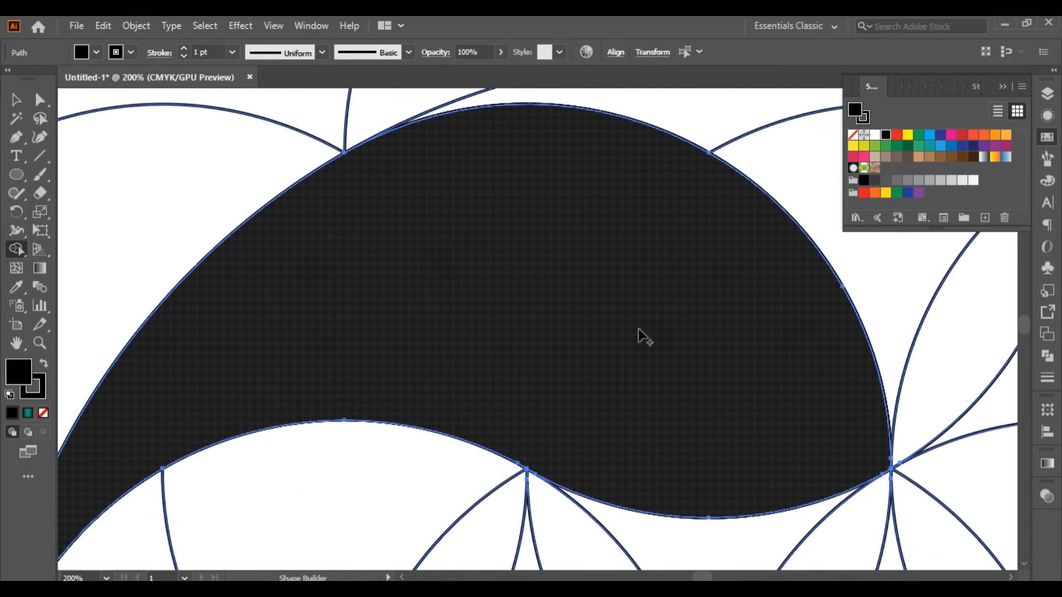
{"action": "left_click_drag", "start_coordinate": [477, 280], "coordinate": [551, 231]}
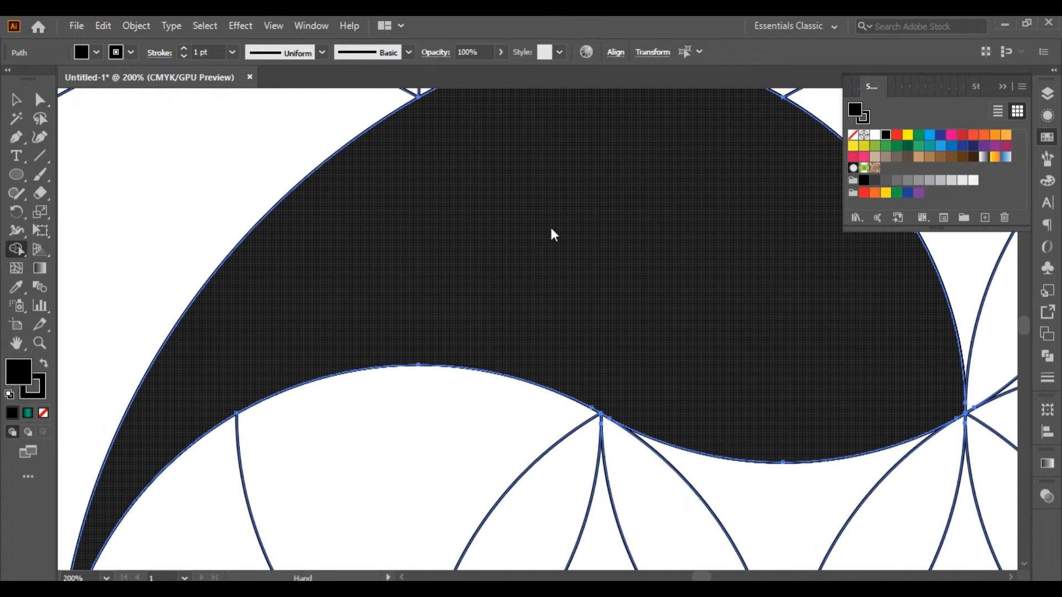
{"action": "key", "text": "ctrl+minus"}
{"action": "key", "text": "ctrl+minus"}
{"action": "key", "text": "ctrl+minus"}
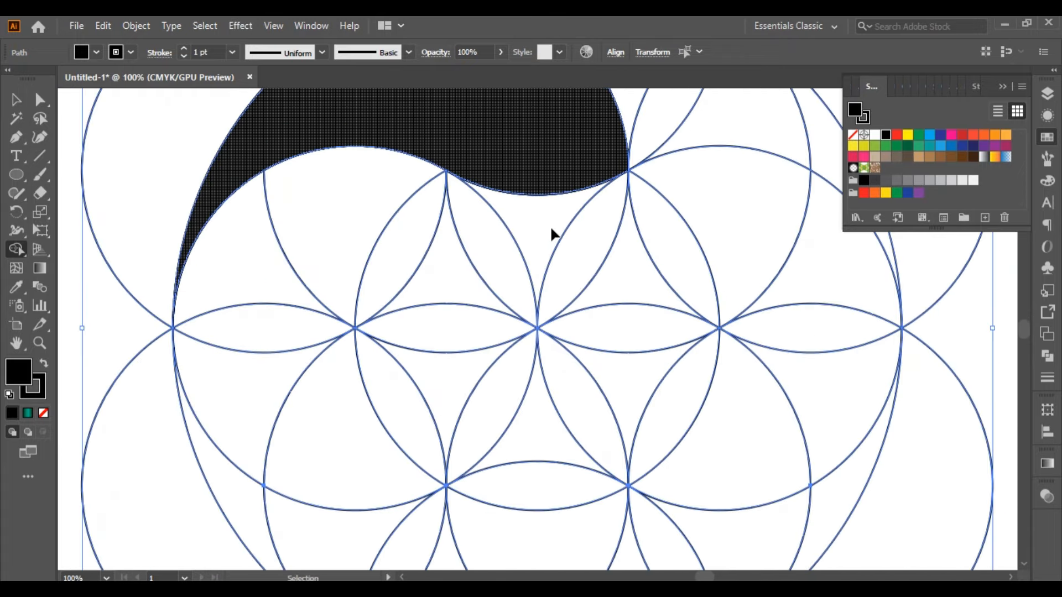
{"action": "key", "text": "ctrl+minus"}
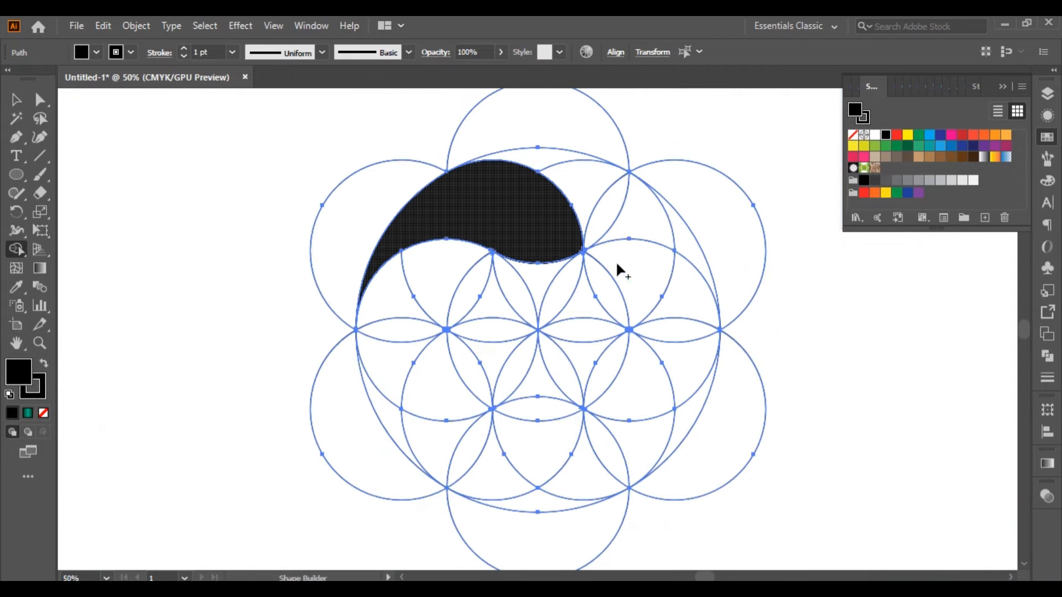
{"action": "scroll", "coordinate": [663, 270], "scroll_direction": "up", "scroll_amount": 1}
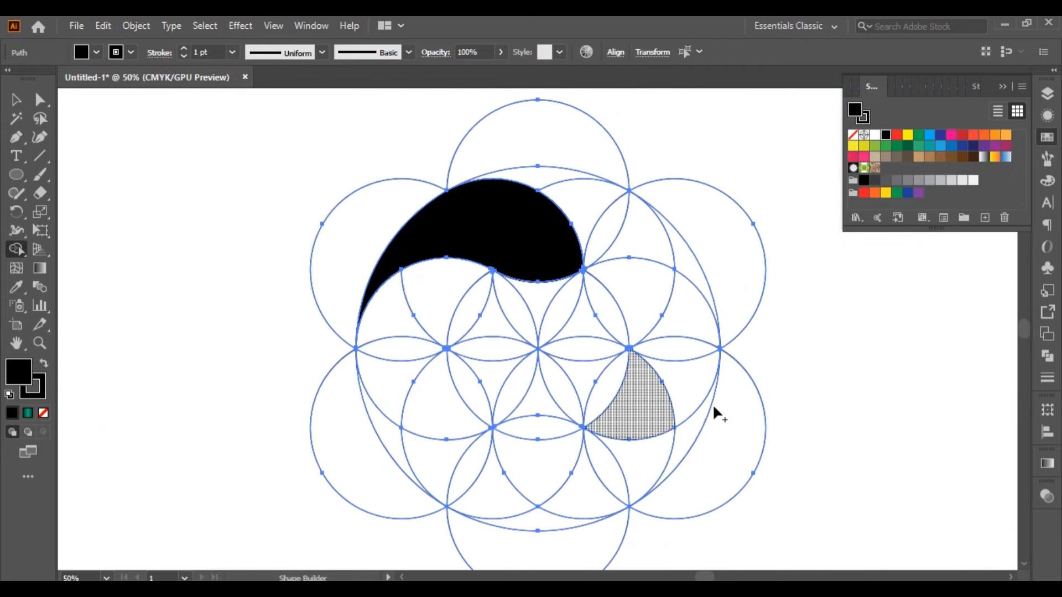
Step: Select only the black curved petal and fill it with the white-to-black linear gradient preset
{"action": "key", "text": "v"}
{"action": "left_click", "coordinate": [166, 238]}
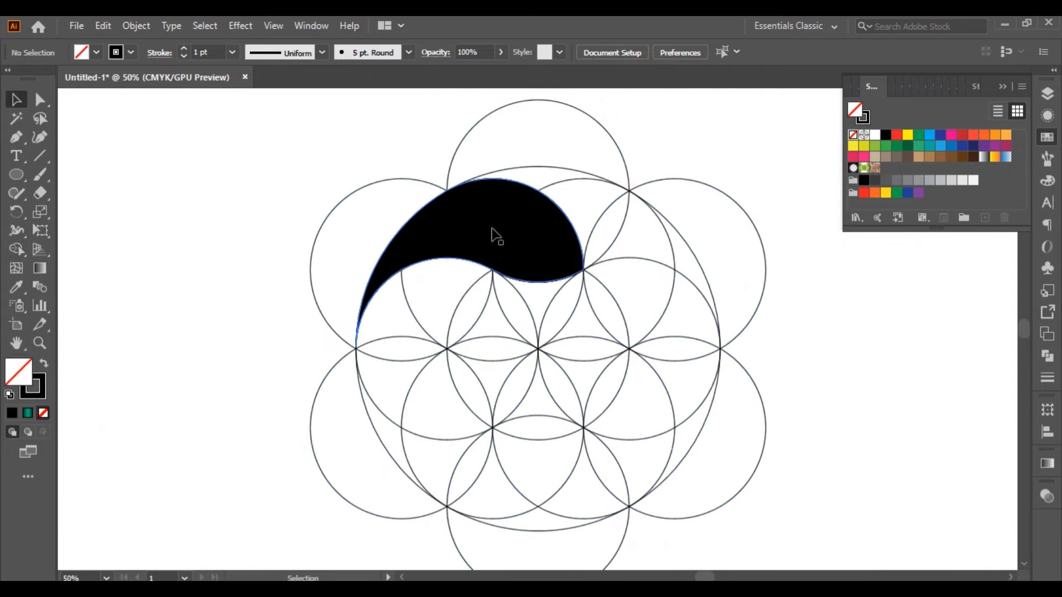
{"action": "left_click", "coordinate": [500, 244]}
{"action": "left_click", "coordinate": [1048, 467]}
{"action": "left_click", "coordinate": [1048, 466]}
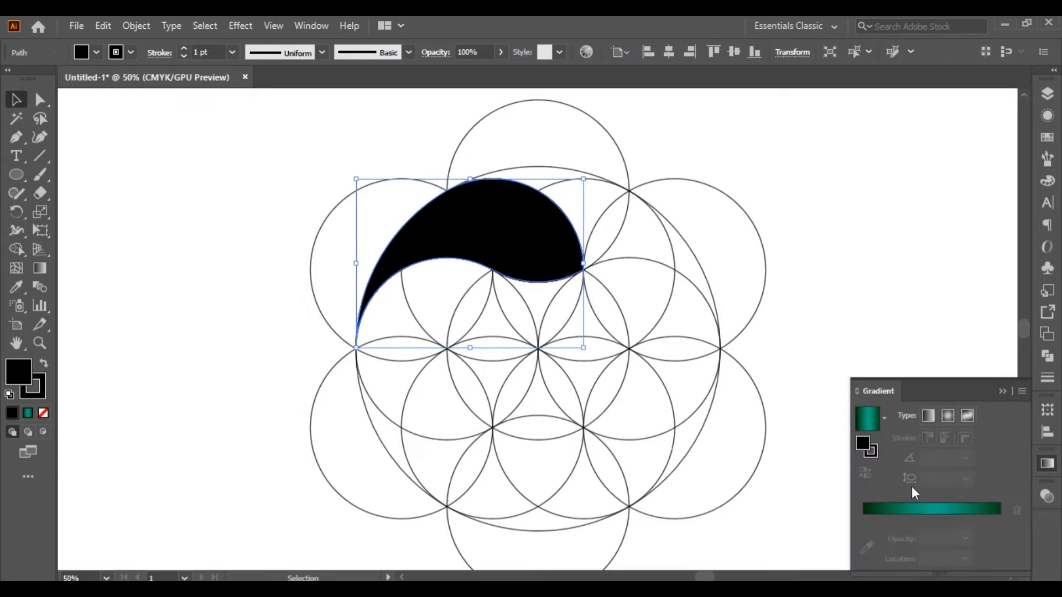
{"action": "left_click", "coordinate": [884, 419]}
{"action": "left_click", "coordinate": [806, 442]}
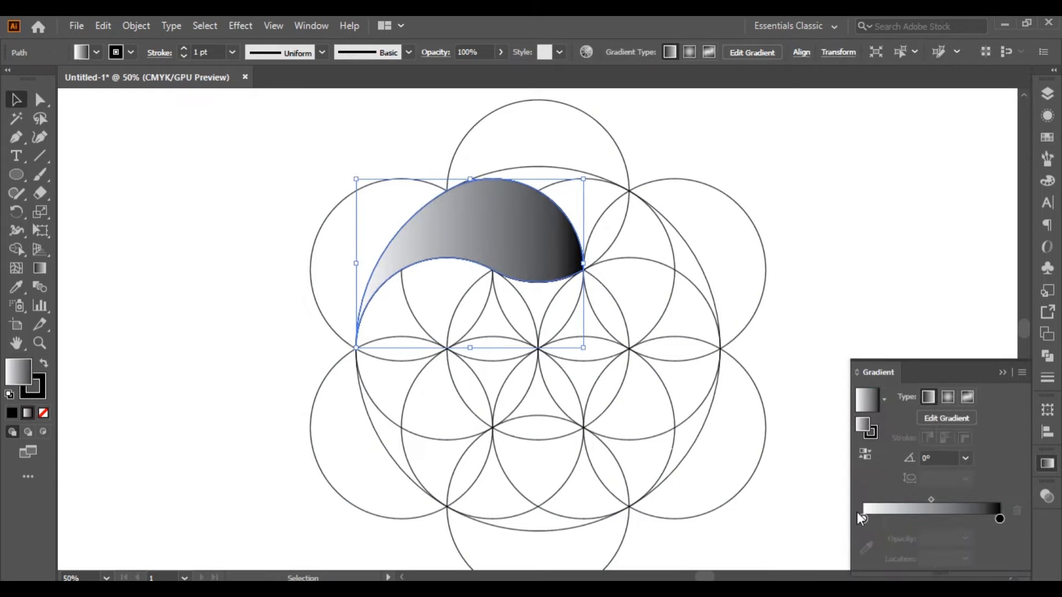
Step: Set both end stops of the petal's gradient to the green swatch (C 100, M 0, Y 100, K 0)
{"action": "left_click", "coordinate": [864, 519]}
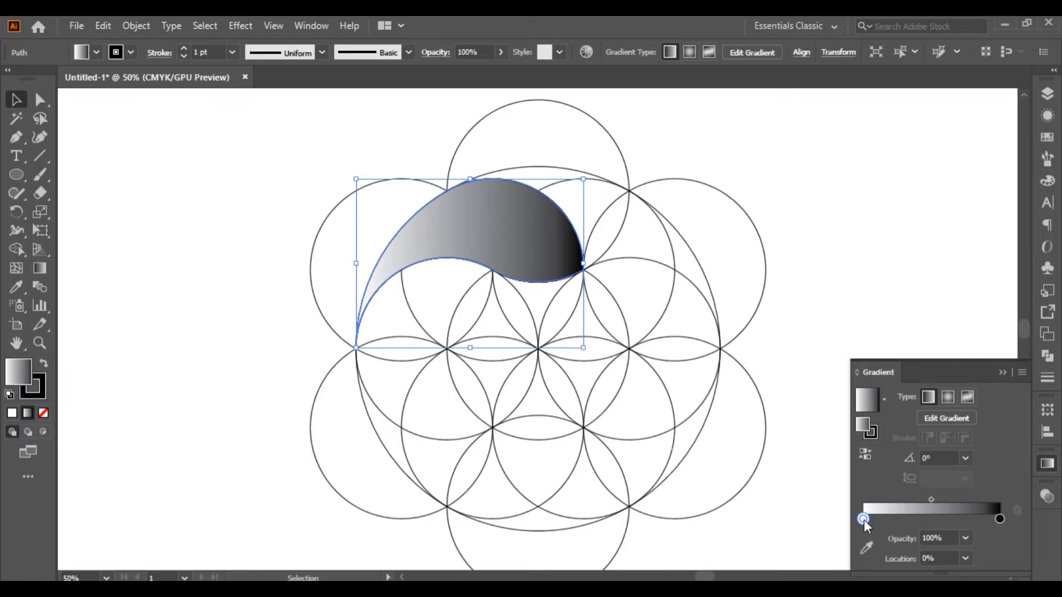
{"action": "double_click", "coordinate": [863, 520]}
{"action": "left_click", "coordinate": [800, 400]}
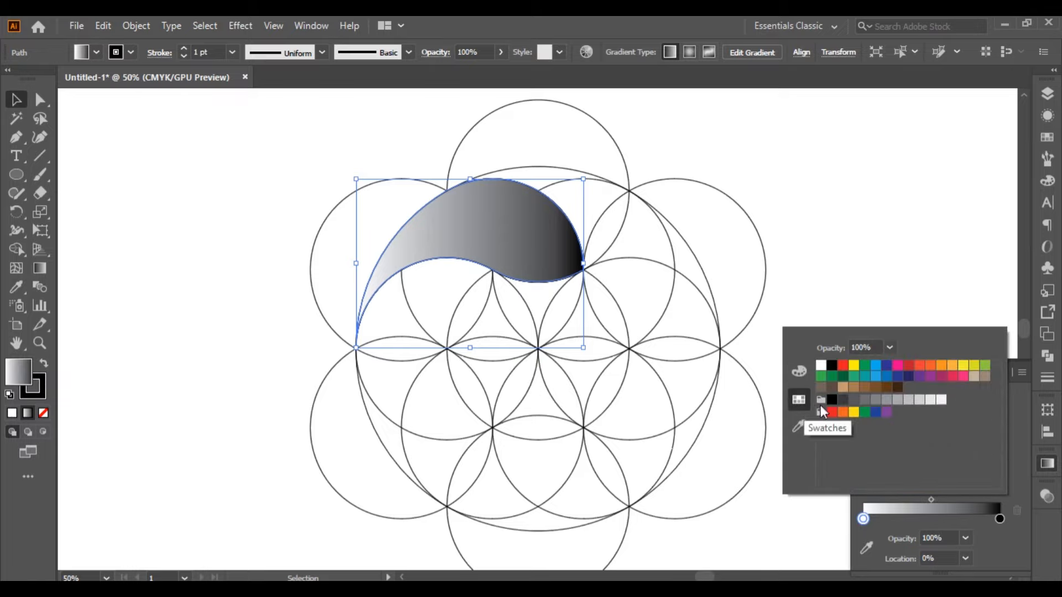
{"action": "left_click", "coordinate": [865, 366]}
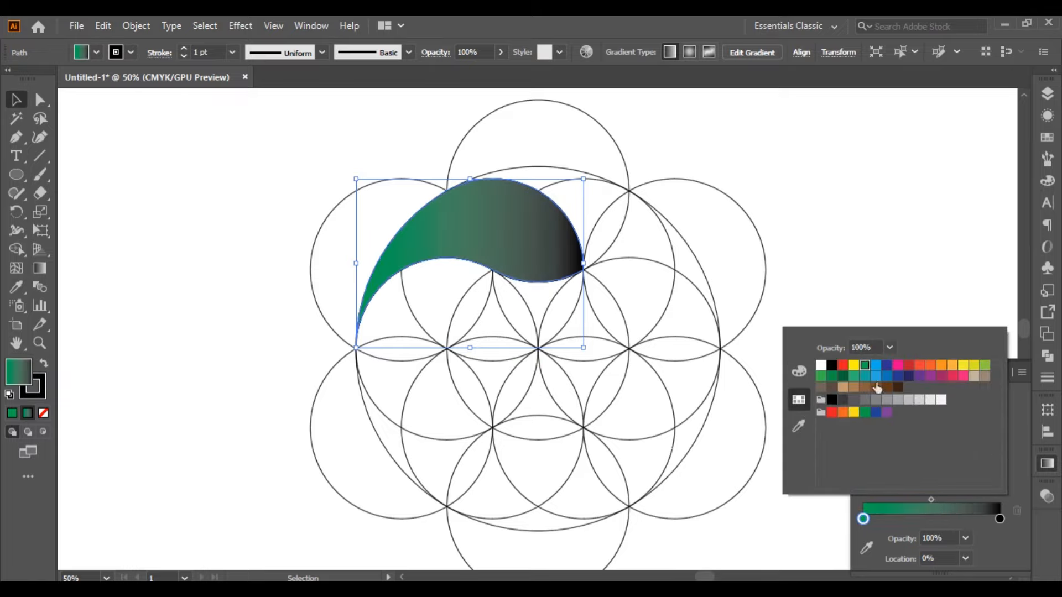
{"action": "left_click", "coordinate": [999, 516]}
{"action": "left_click", "coordinate": [999, 517]}
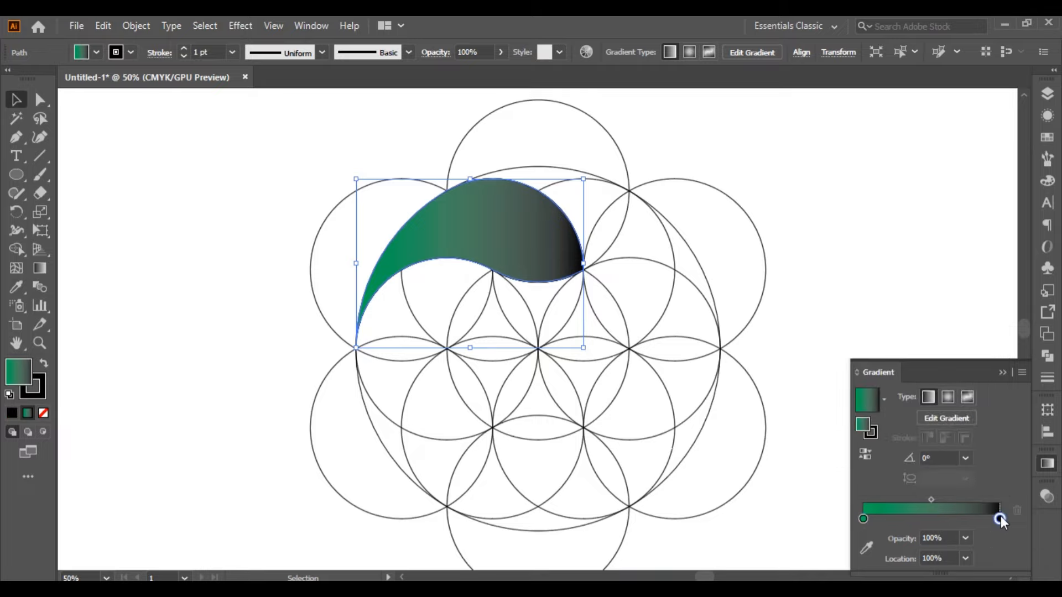
{"action": "double_click", "coordinate": [1001, 516]}
{"action": "left_click", "coordinate": [865, 366]}
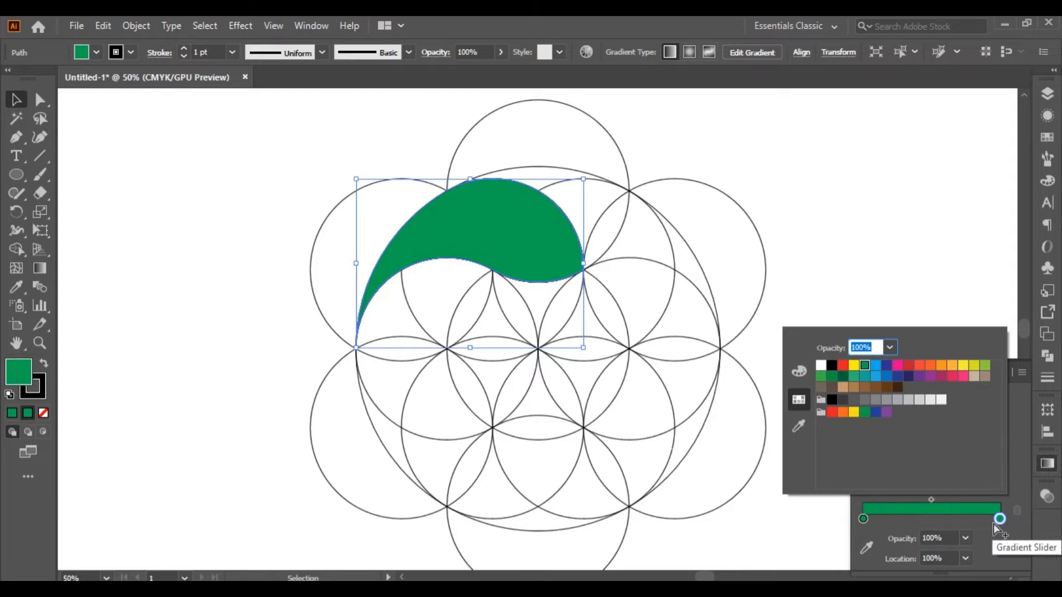
Step: Add a middle gradient stop at about 53% and make it teal by setting its yellow (Y) to 47%
{"action": "left_click_drag", "start_coordinate": [1000, 520], "coordinate": [988, 545]}
{"action": "left_click", "coordinate": [935, 520]}
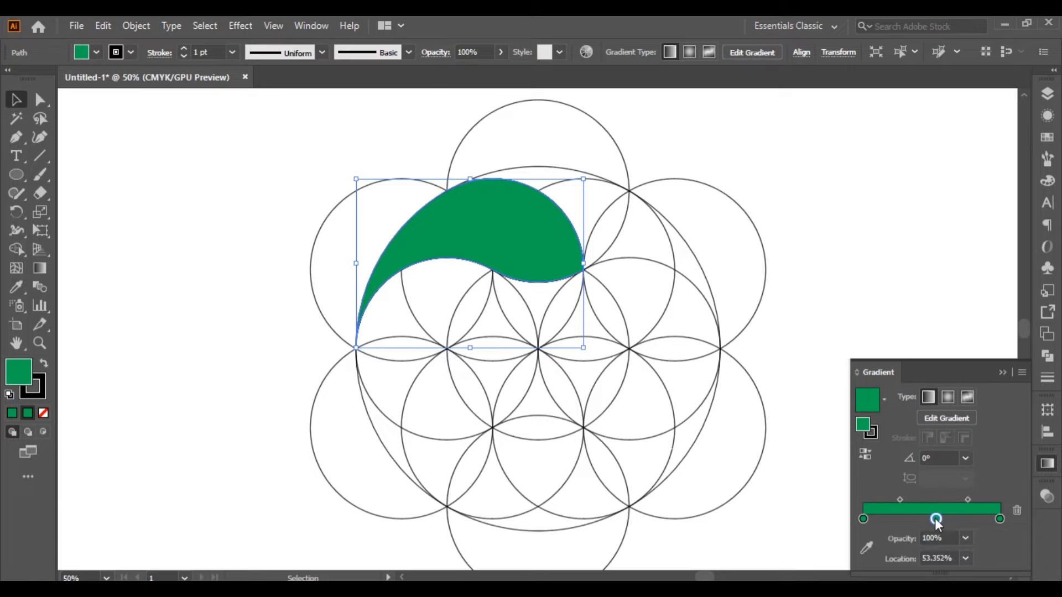
{"action": "double_click", "coordinate": [935, 519]}
{"action": "left_click", "coordinate": [798, 372]}
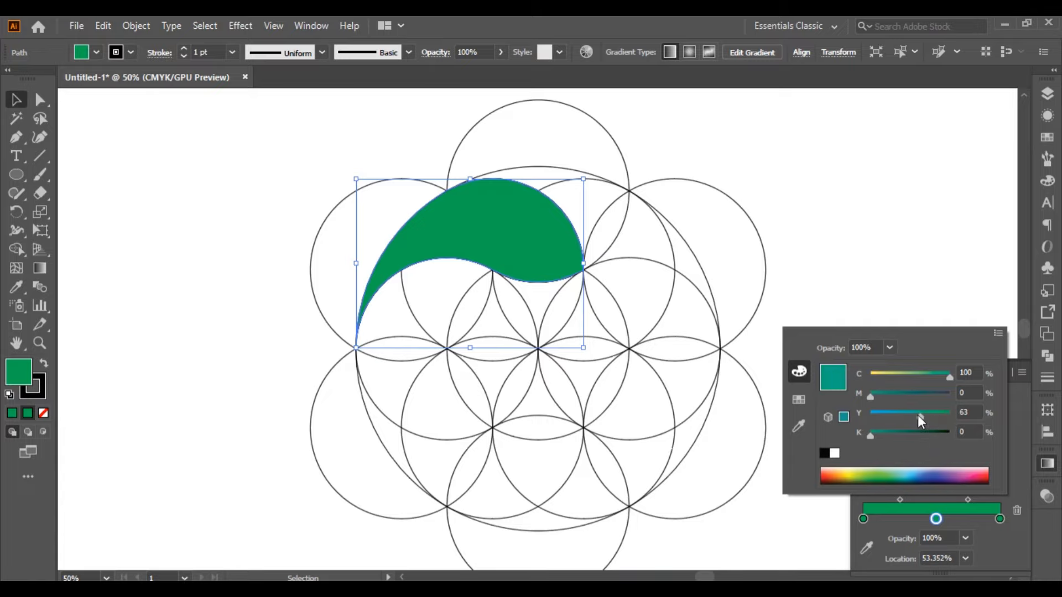
{"action": "left_click_drag", "start_coordinate": [919, 415], "coordinate": [906, 412]}
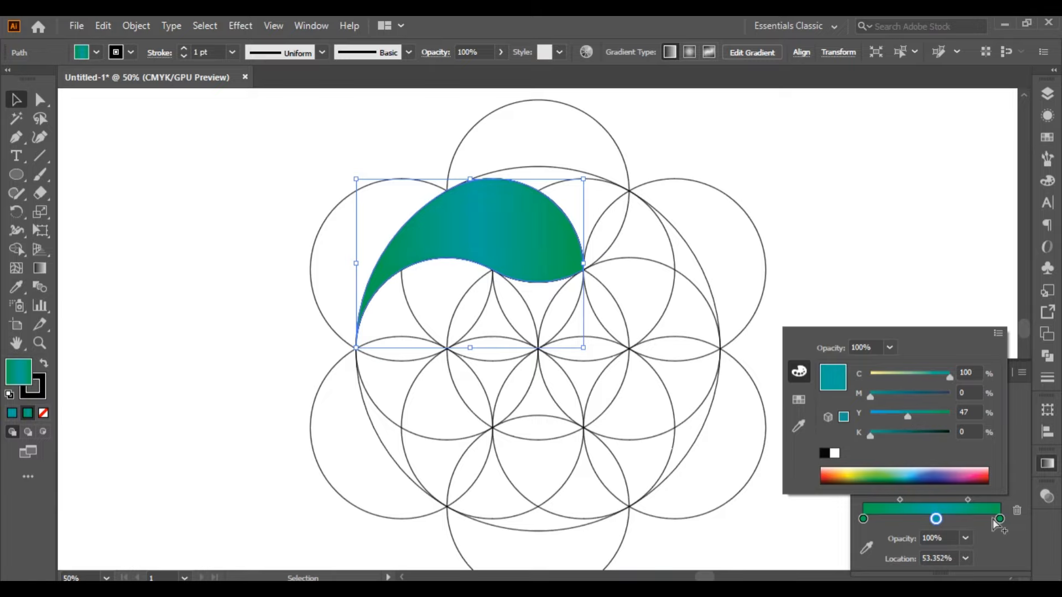
Step: Darken the gradient's starting green stop by setting its black (K) value to 90%
{"action": "left_click", "coordinate": [862, 520]}
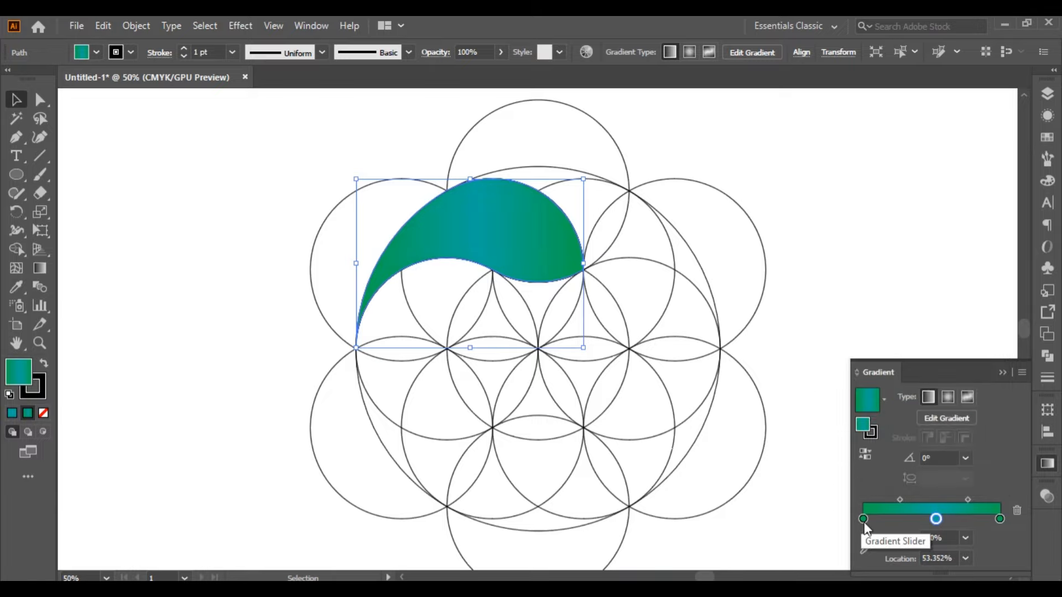
{"action": "left_click", "coordinate": [863, 519]}
{"action": "double_click", "coordinate": [864, 519]}
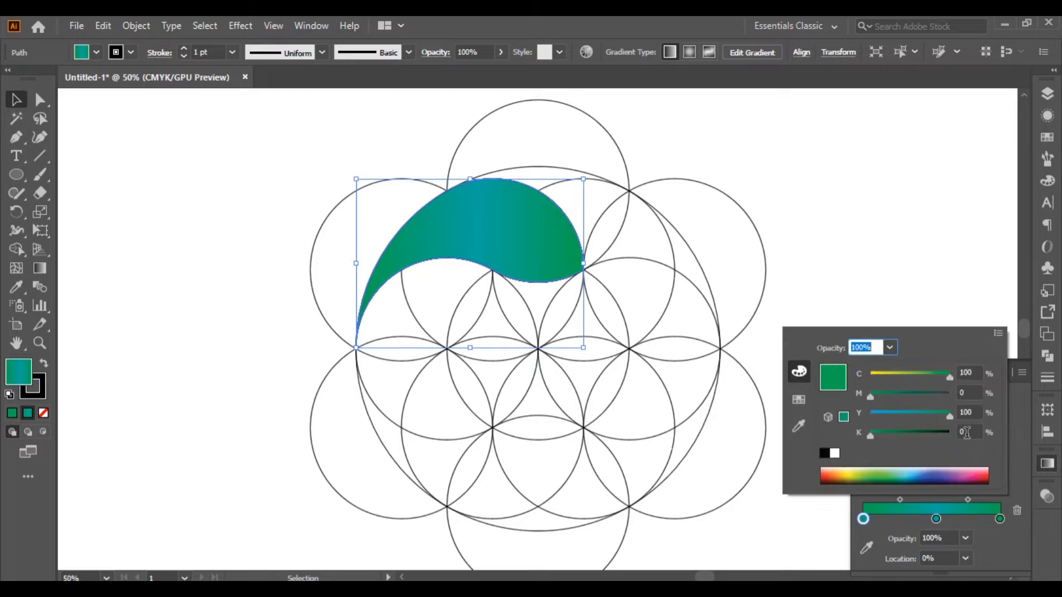
{"action": "left_click", "coordinate": [964, 432]}
{"action": "type", "text": "90"}
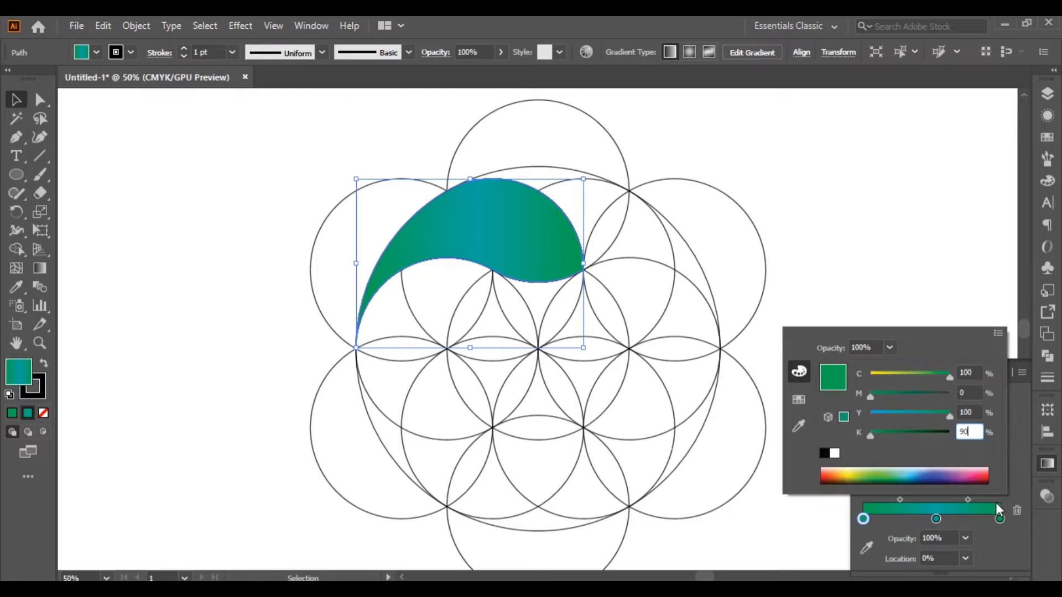
Step: Darken the gradient's ending green stop to a deep green by raising its black (K) value
{"action": "left_click", "coordinate": [1001, 519]}
{"action": "double_click", "coordinate": [1001, 519]}
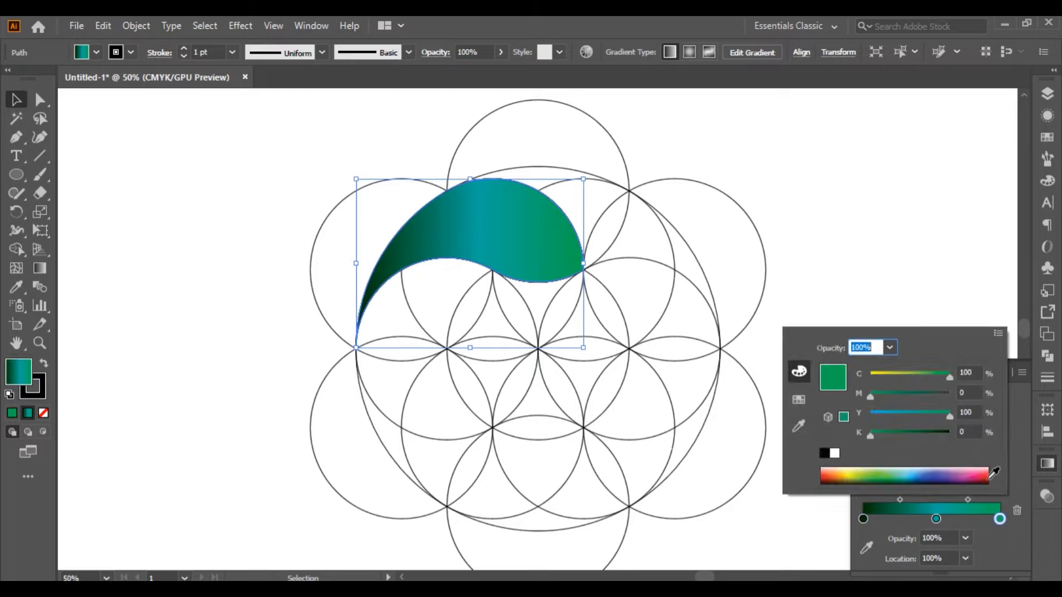
{"action": "left_click", "coordinate": [967, 432]}
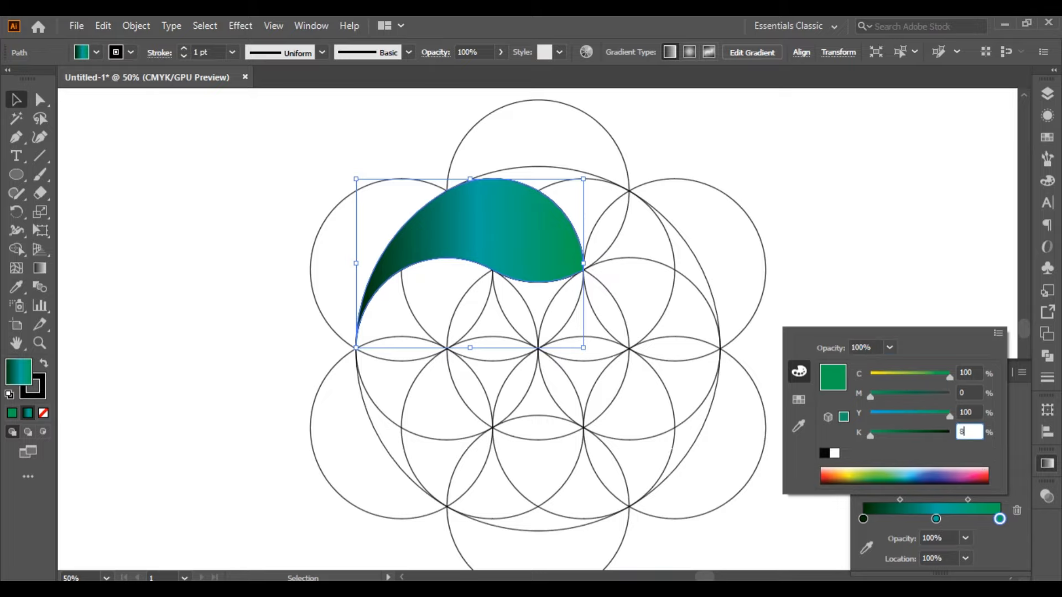
{"action": "key", "text": "Return"}
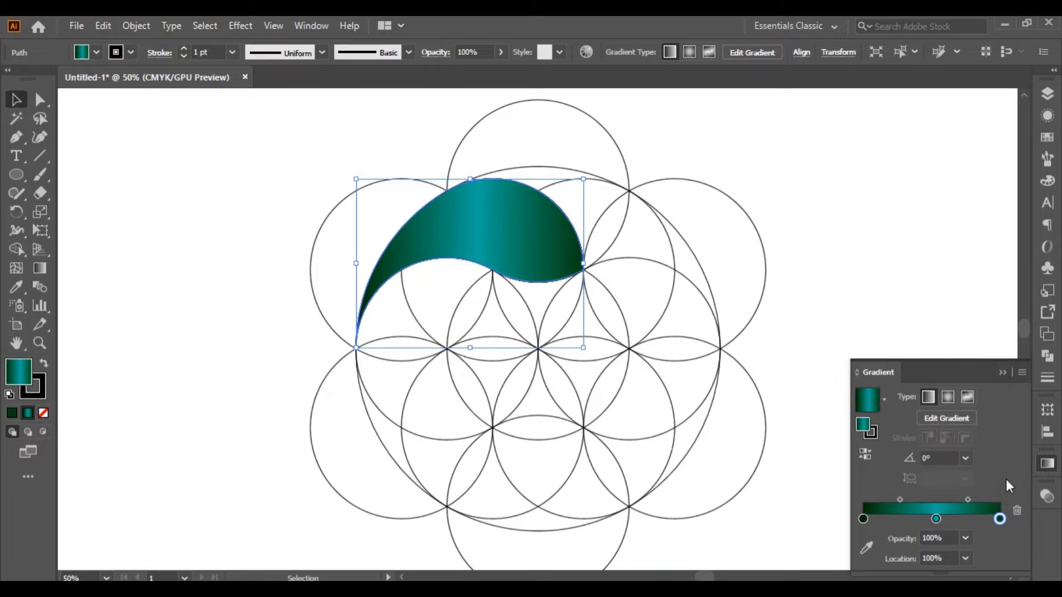
Step: Widen the teal band by moving both gradient midpoints outward, the second one to about 62%
{"action": "left_click_drag", "start_coordinate": [969, 499], "coordinate": [976, 500]}
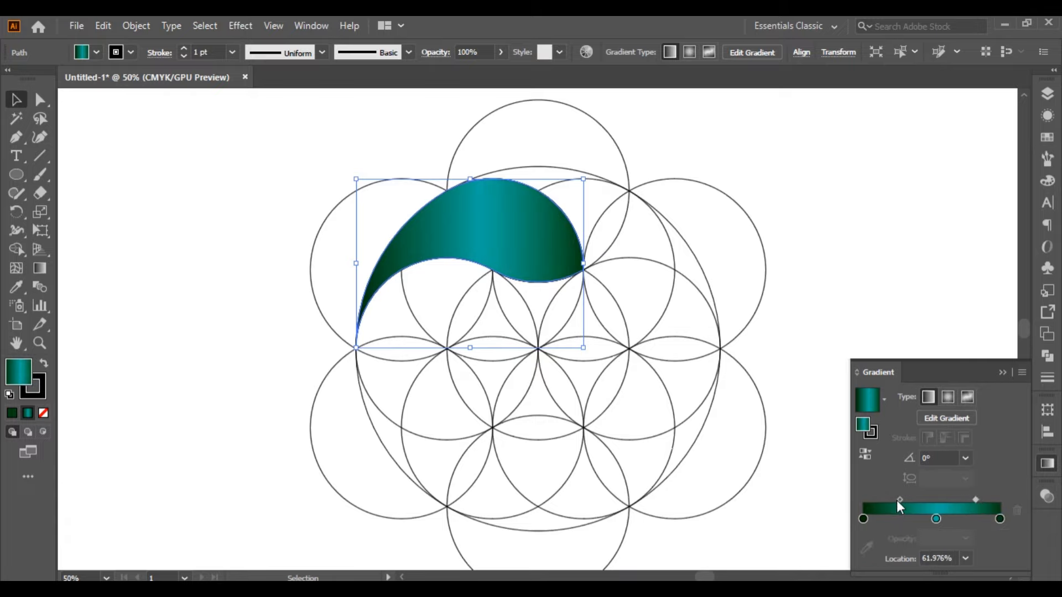
{"action": "left_click_drag", "start_coordinate": [898, 500], "coordinate": [891, 499]}
{"action": "left_click", "coordinate": [1002, 373]}
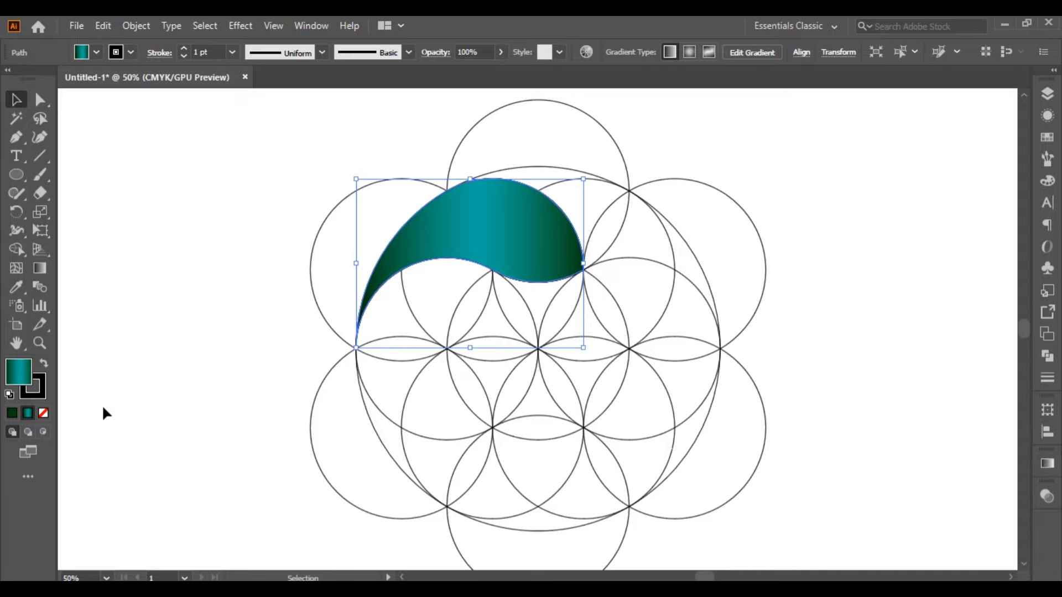
Step: Rotate copies of the gradient petal at 60° around the pattern's center until six petals form a closed ring
{"action": "left_click", "coordinate": [16, 211]}
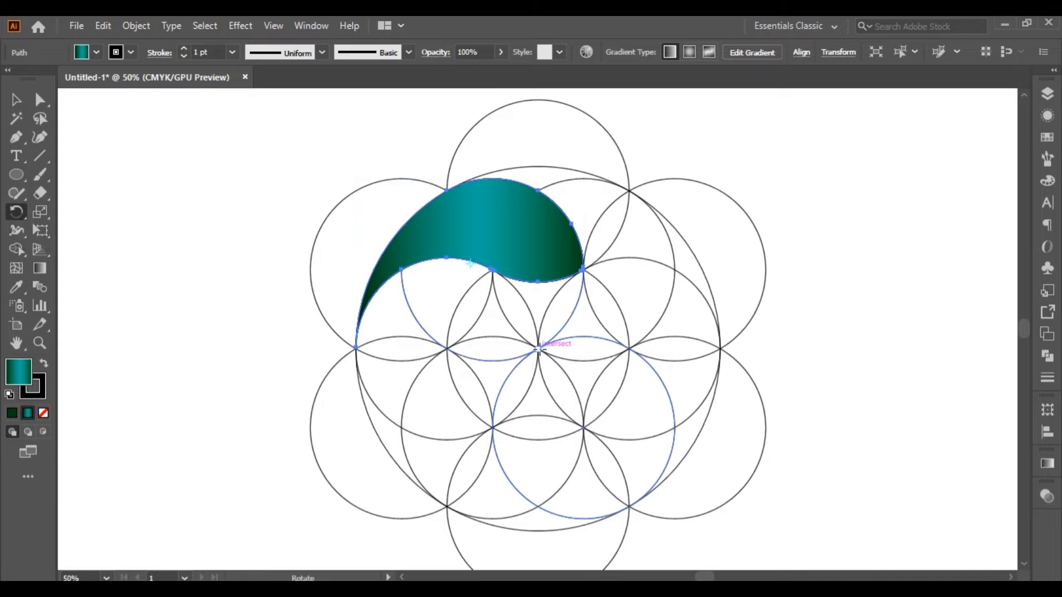
{"action": "left_click", "coordinate": [538, 349], "text": "alt"}
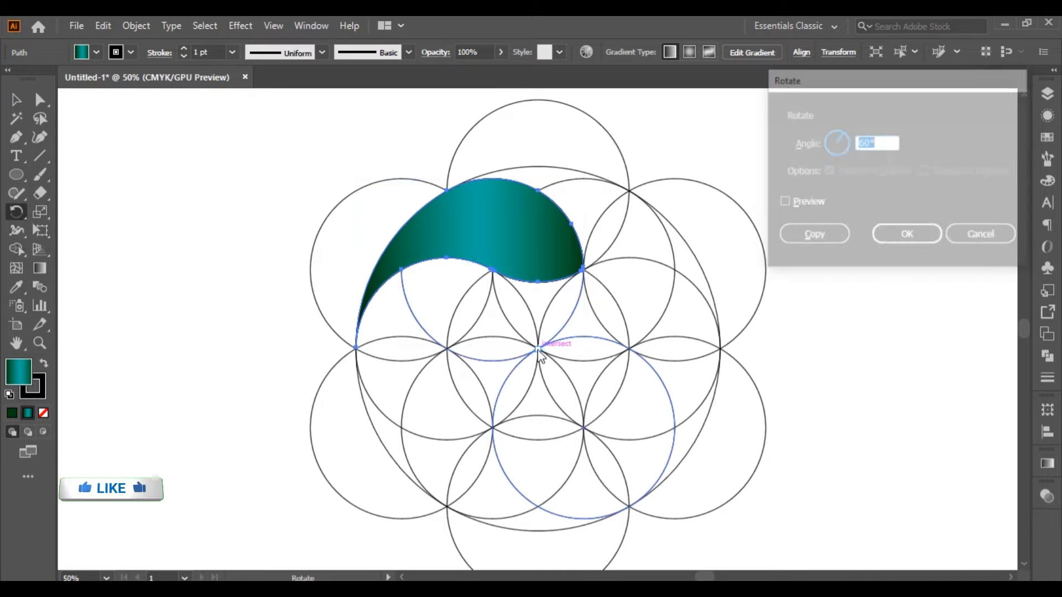
{"action": "left_click", "coordinate": [810, 243]}
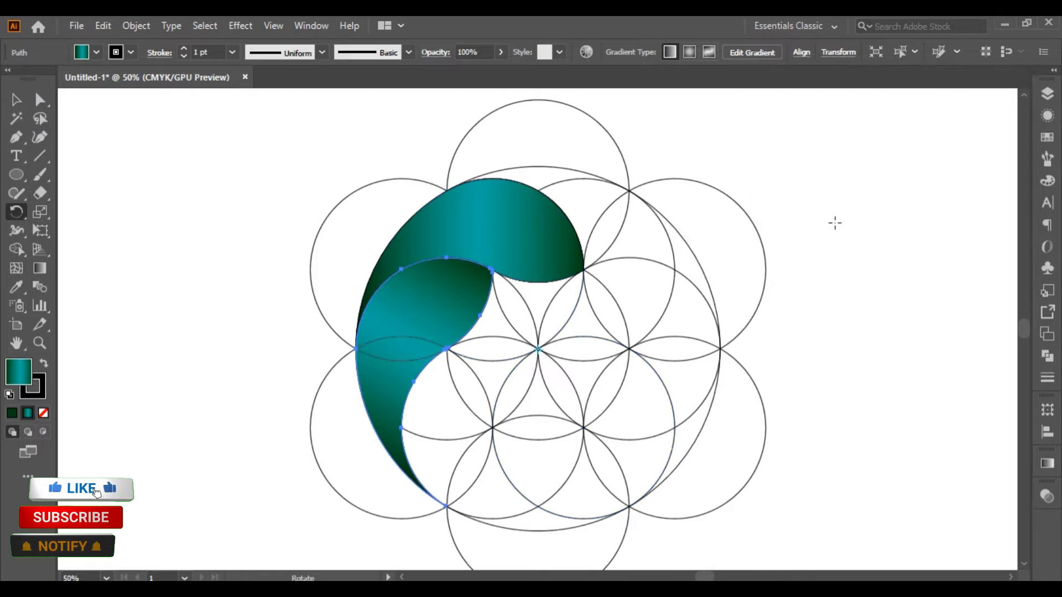
{"action": "key", "text": "ctrl+d"}
{"action": "key", "text": "ctrl+d"}
{"action": "key", "text": "ctrl+d"}
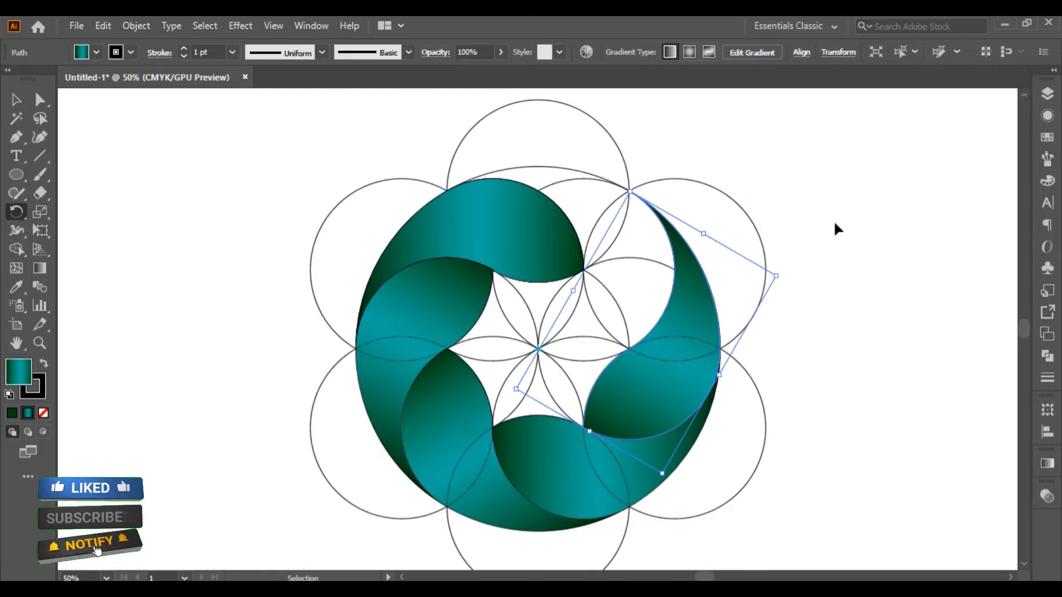
{"action": "key", "text": "ctrl+d"}
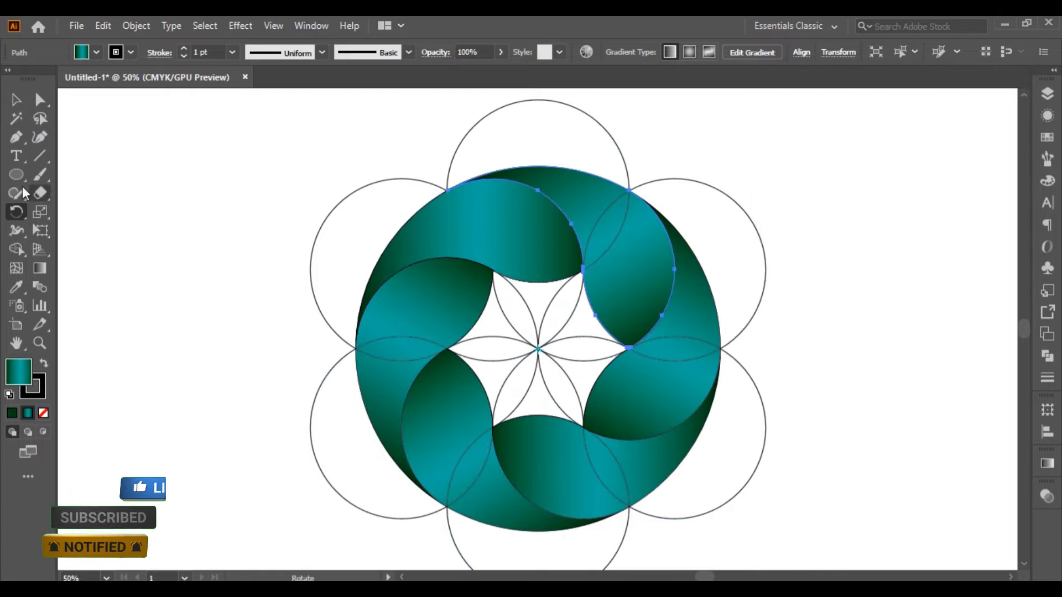
Step: Select all the unfilled construction circles together with the Magic Wand and delete them, leaving the gradient petals
{"action": "left_click", "coordinate": [15, 121]}
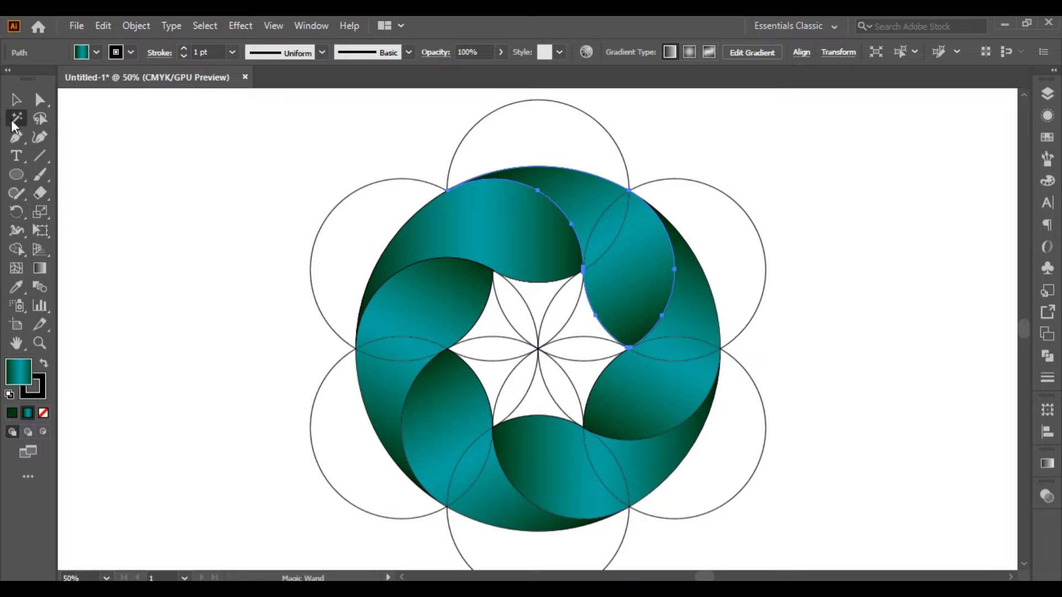
{"action": "left_click", "coordinate": [467, 137]}
{"action": "key", "text": "Delete"}
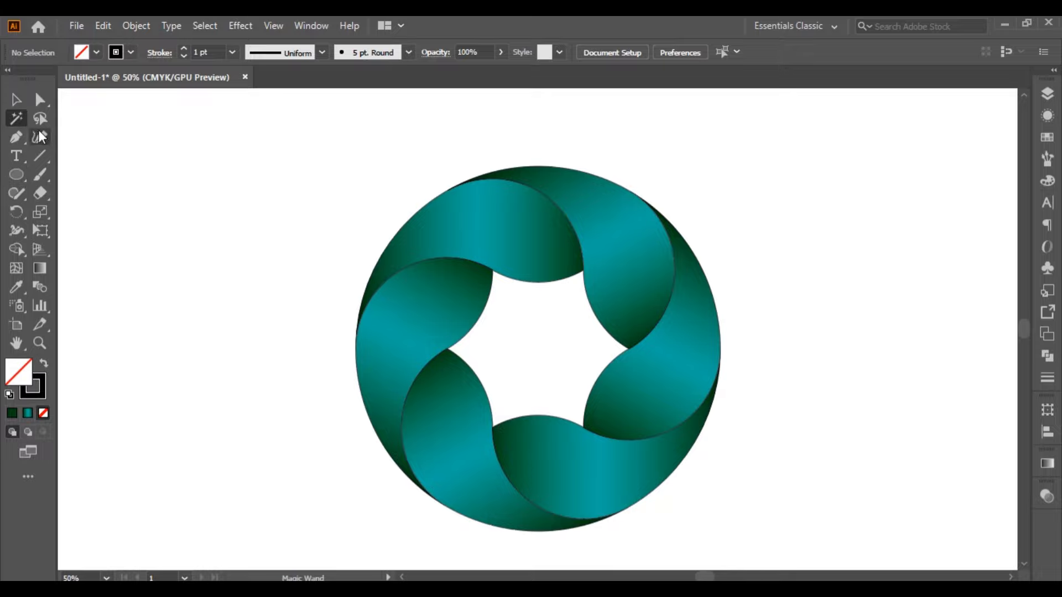
Step: Remove the black stroke from all six gradient petals of the ring
{"action": "left_click", "coordinate": [16, 99]}
{"action": "left_click_drag", "start_coordinate": [347, 254], "coordinate": [840, 498]}
{"action": "left_click", "coordinate": [1047, 136]}
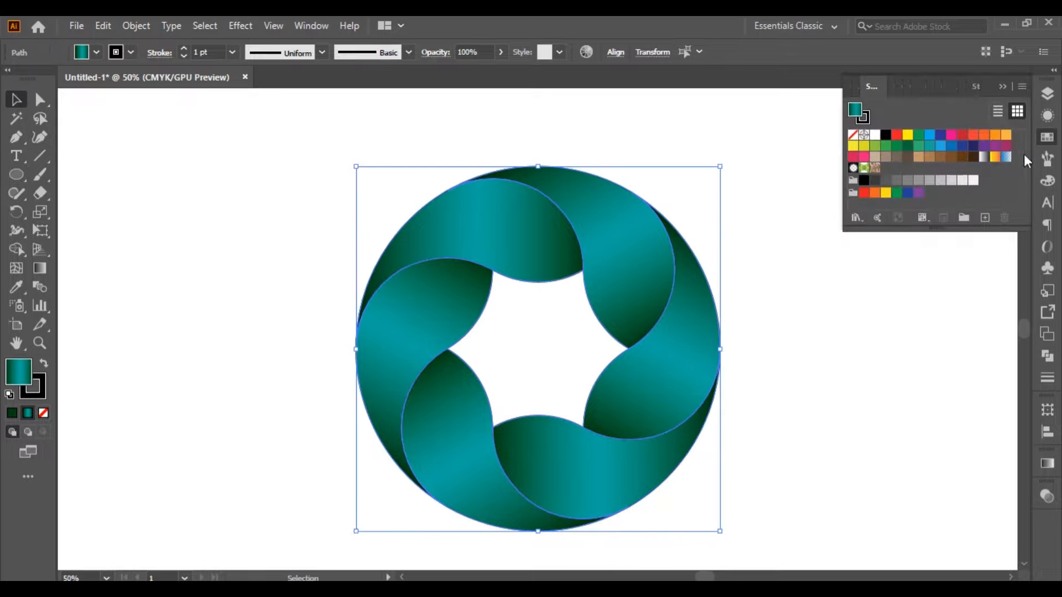
{"action": "left_click", "coordinate": [868, 122]}
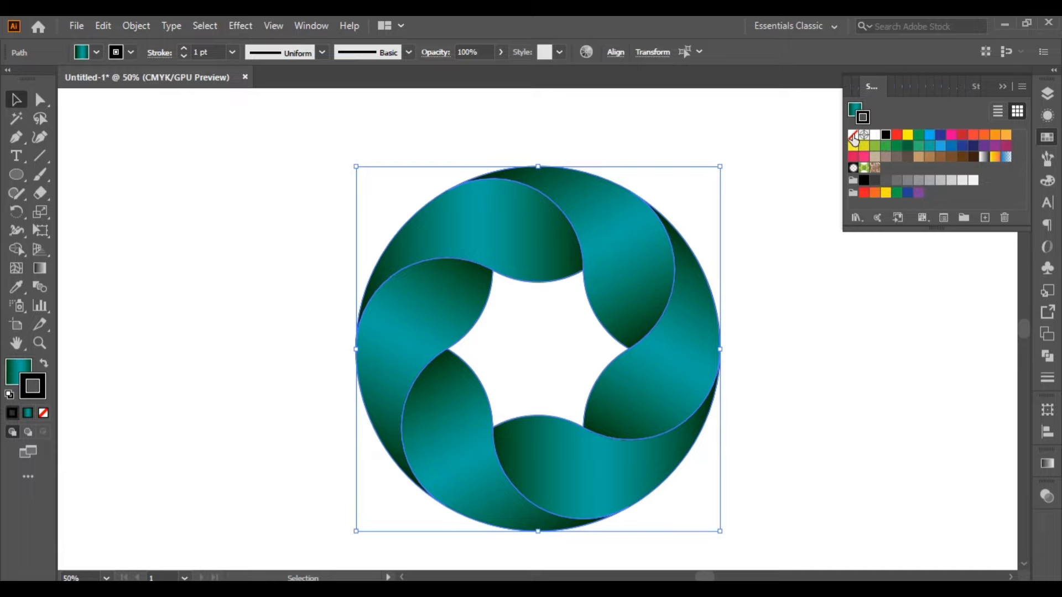
{"action": "left_click", "coordinate": [854, 136]}
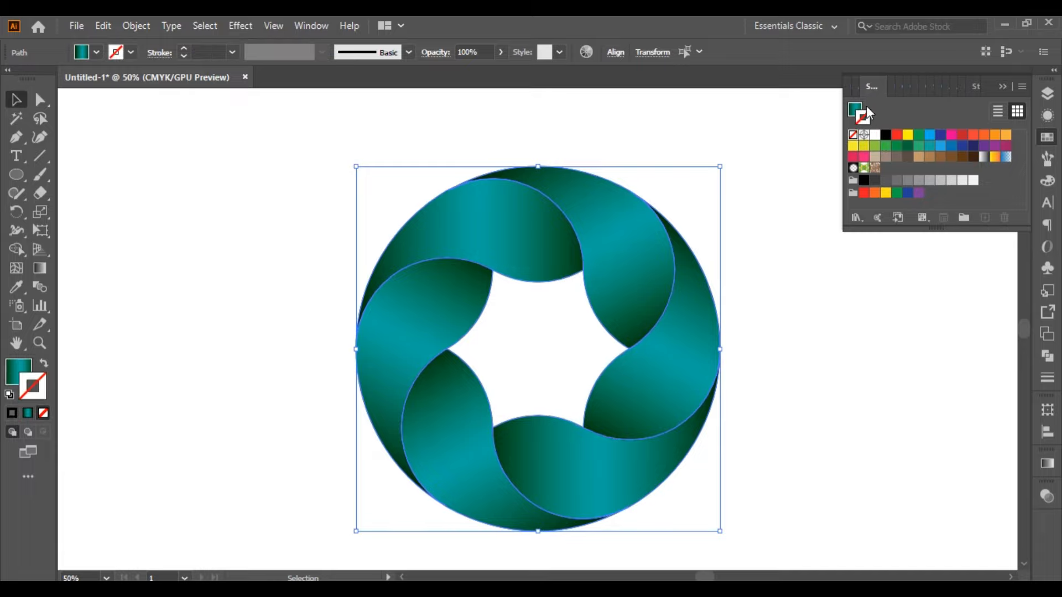
{"action": "left_click", "coordinate": [1003, 87]}
{"action": "left_click", "coordinate": [823, 231]}
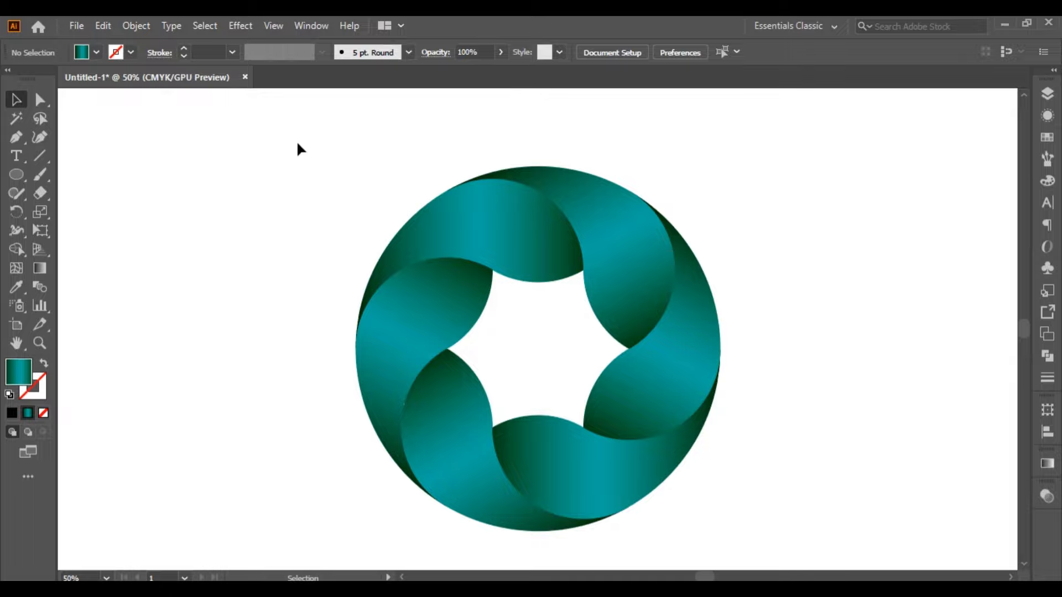
Step: Group the six petals into a single ring object
{"action": "key", "text": "ctrl+a"}
{"action": "right_click", "coordinate": [636, 252]}
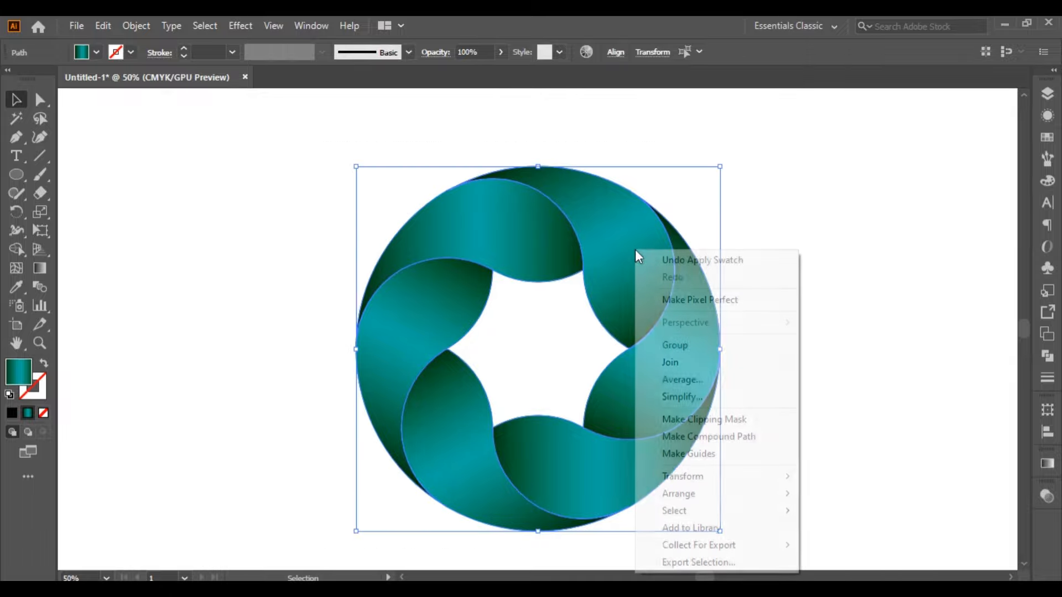
{"action": "left_click", "coordinate": [690, 344]}
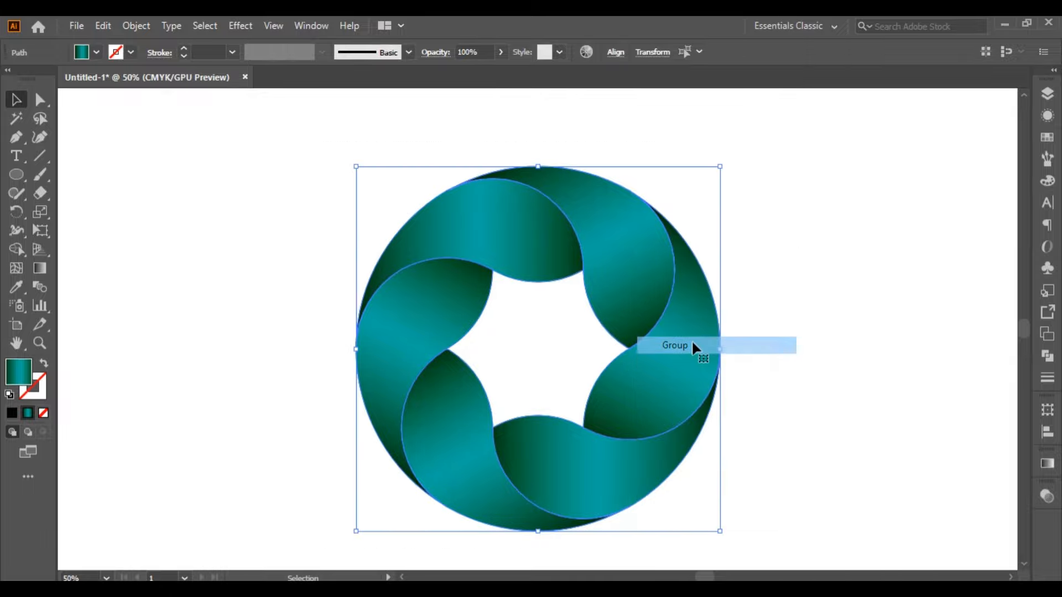
{"action": "left_click", "coordinate": [107, 578]}
{"action": "left_click", "coordinate": [130, 562]}
{"action": "left_click", "coordinate": [739, 303]}
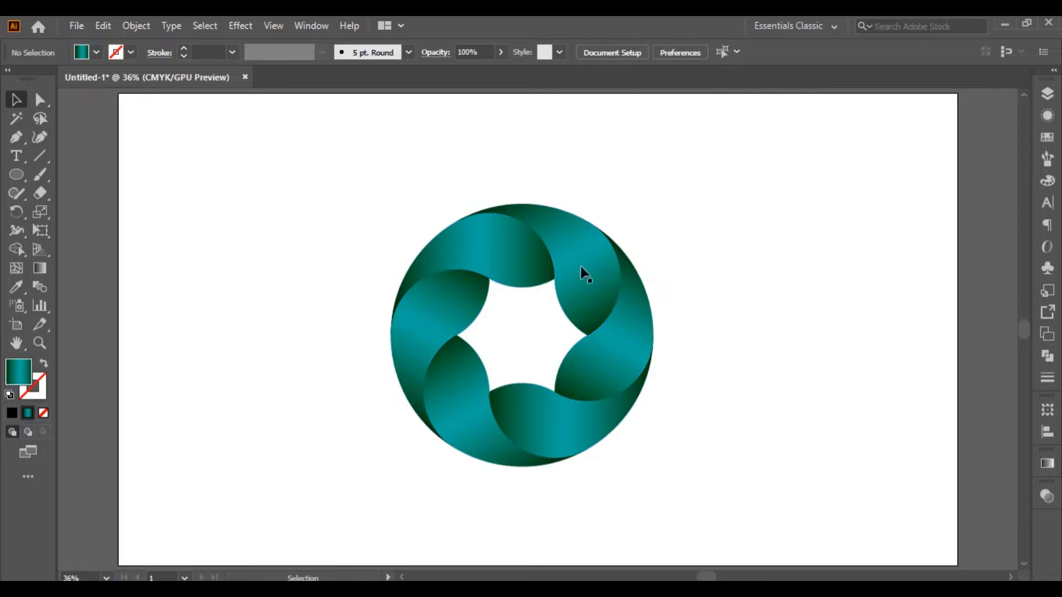
Step: Draw a very flat ellipse just beneath the ring, match its width to the ring, and fill it with dark gray
{"action": "left_click", "coordinate": [17, 176]}
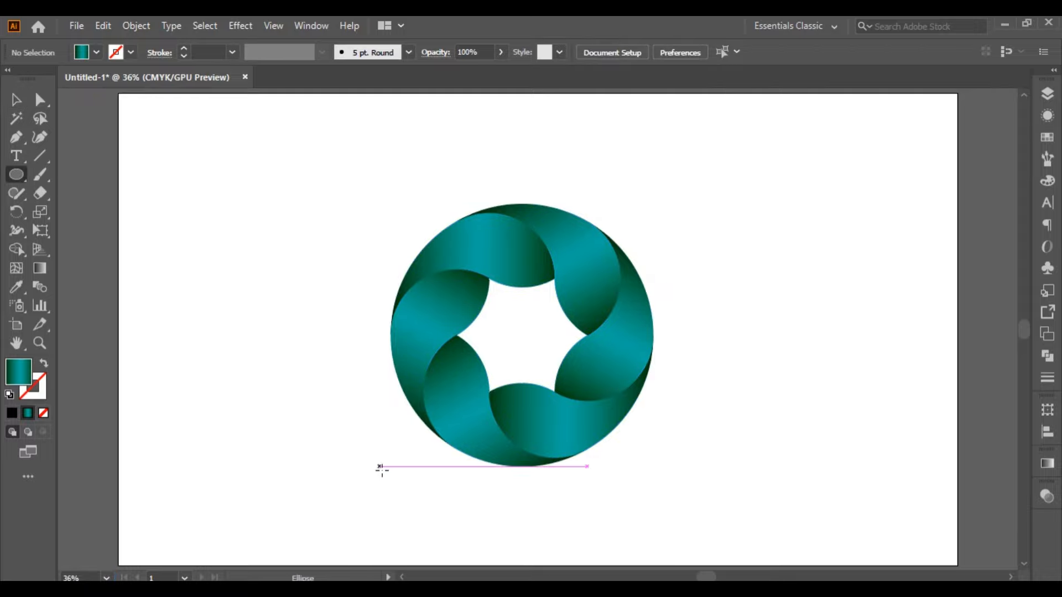
{"action": "left_click_drag", "start_coordinate": [382, 469], "coordinate": [654, 475]}
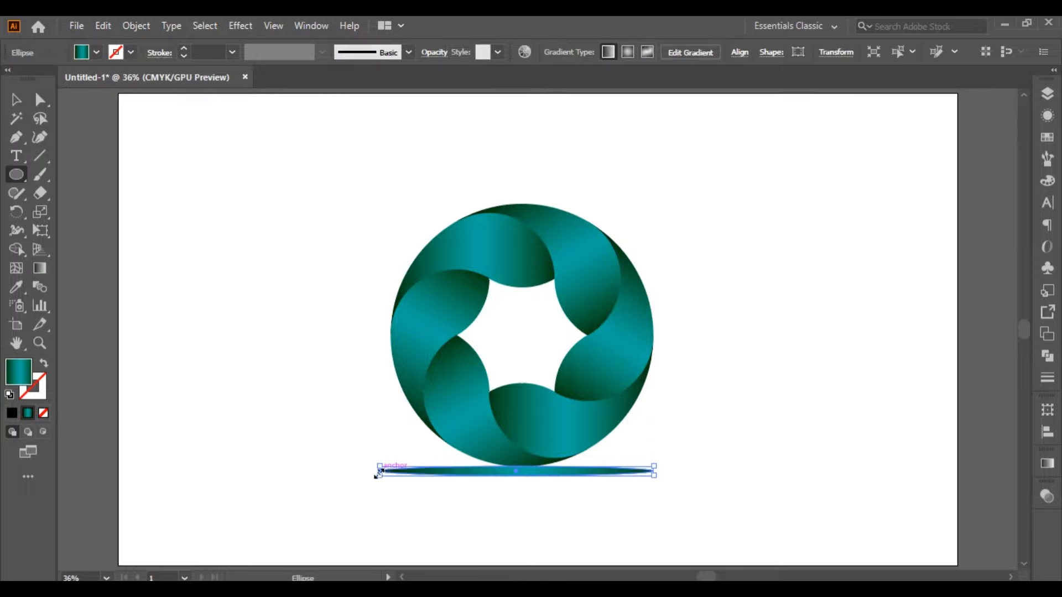
{"action": "left_click_drag", "start_coordinate": [379, 470], "coordinate": [390, 471]}
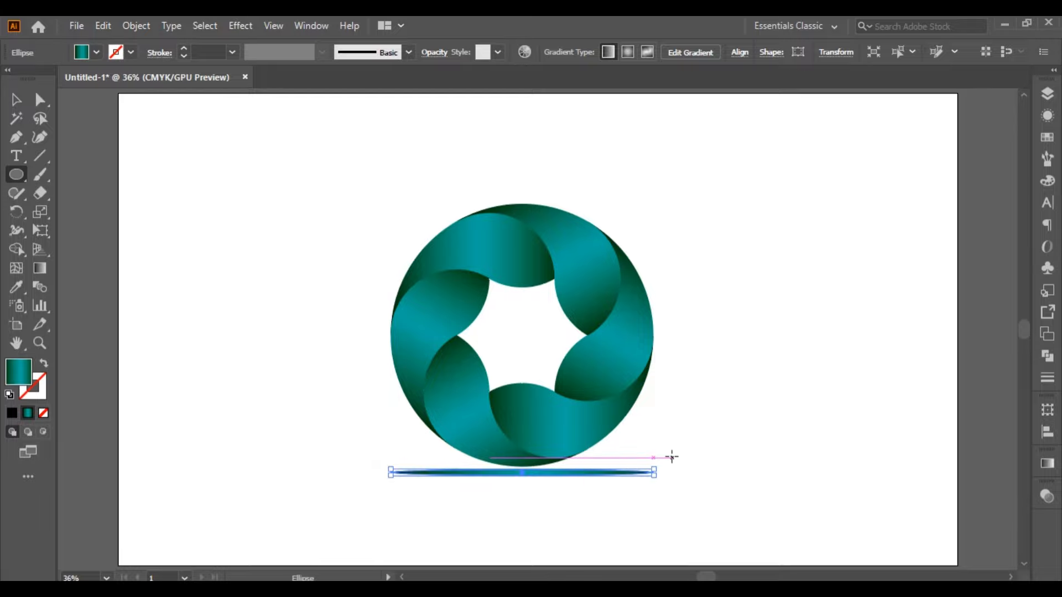
{"action": "left_click", "coordinate": [1056, 134]}
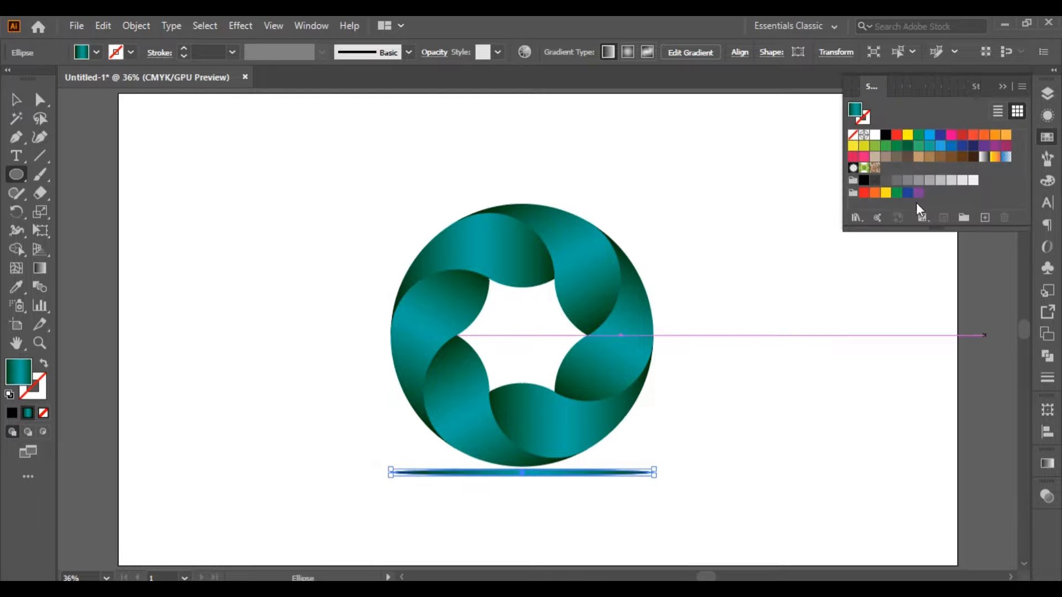
{"action": "left_click", "coordinate": [887, 181]}
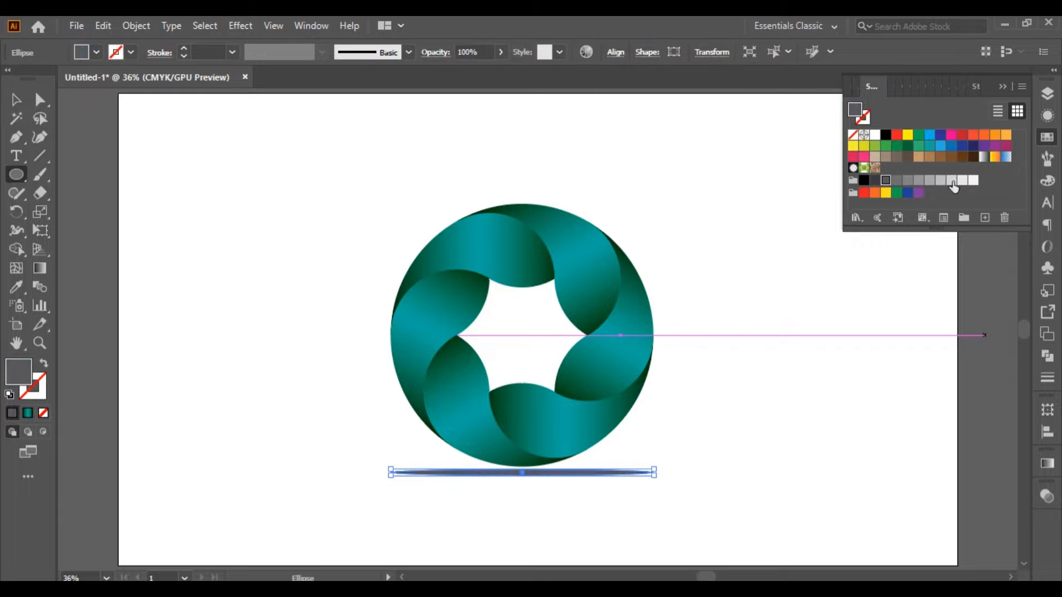
{"action": "left_click", "coordinate": [1002, 86]}
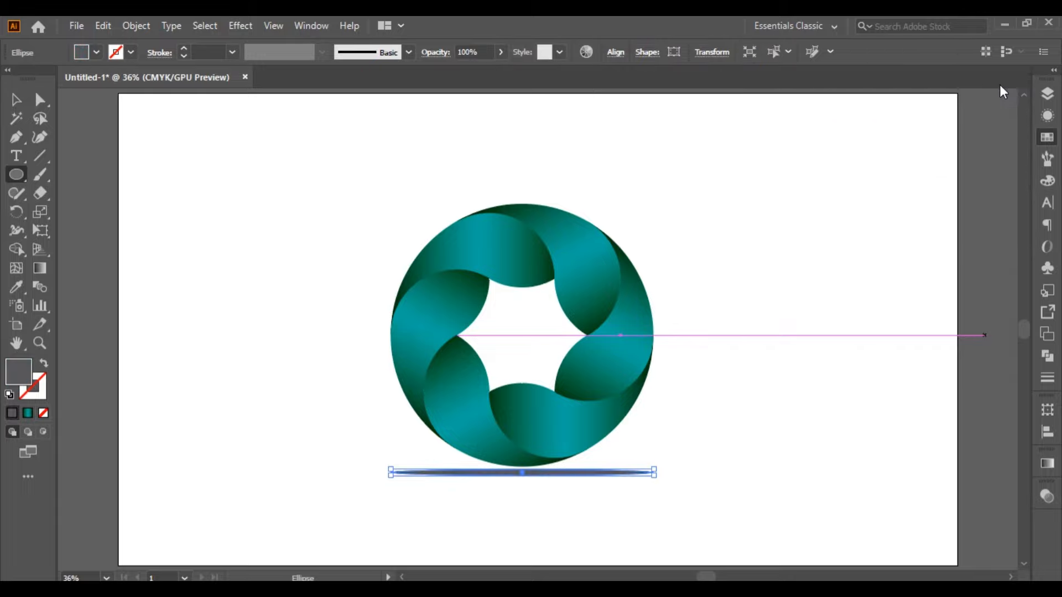
Step: Apply a Gaussian Blur with a radius of about 73.8 pixels to the flat gray ellipse to form a soft shadow
{"action": "left_click", "coordinate": [211, 24]}
{"action": "mouse_move", "coordinate": [240, 25]}
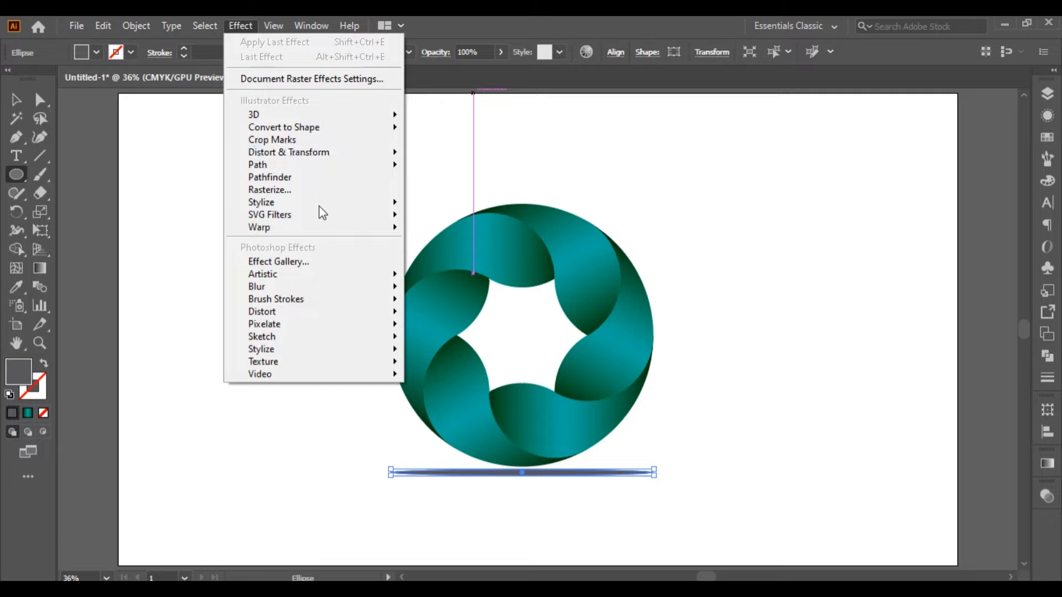
{"action": "mouse_move", "coordinate": [320, 286]}
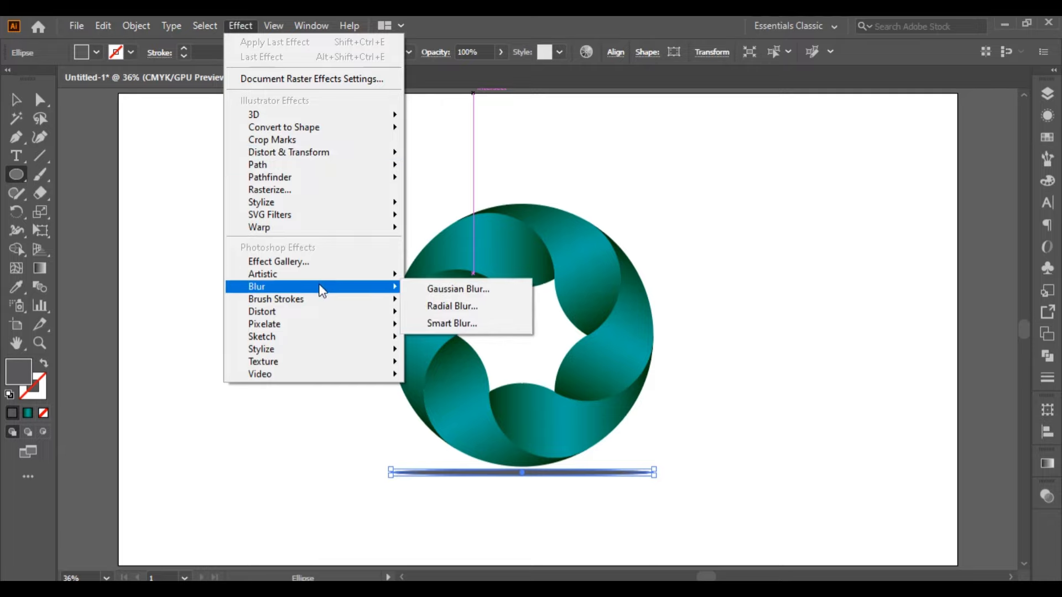
{"action": "left_click", "coordinate": [451, 288]}
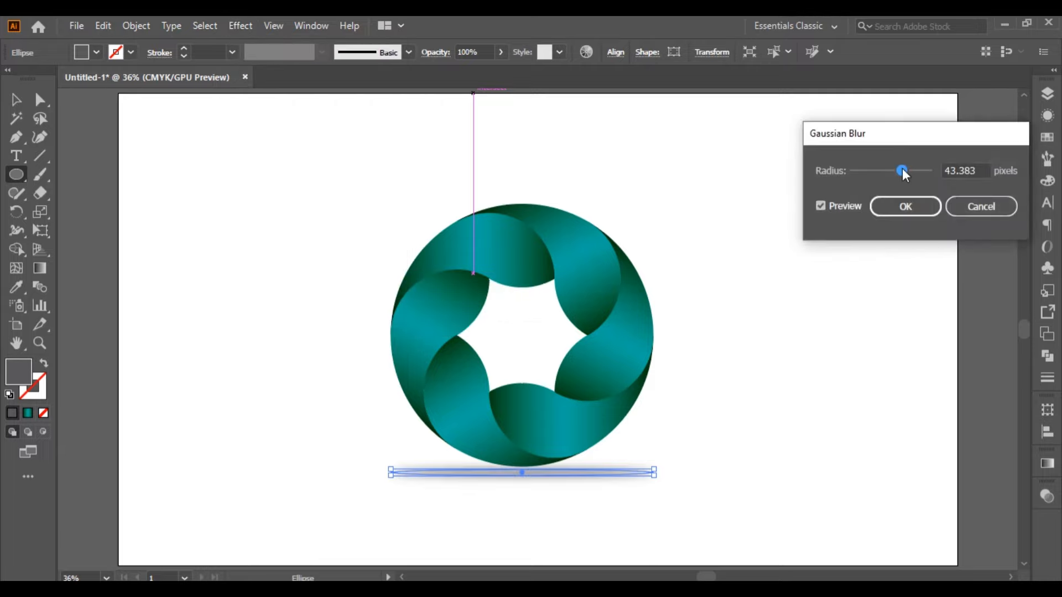
{"action": "left_click_drag", "start_coordinate": [903, 171], "coordinate": [914, 171]}
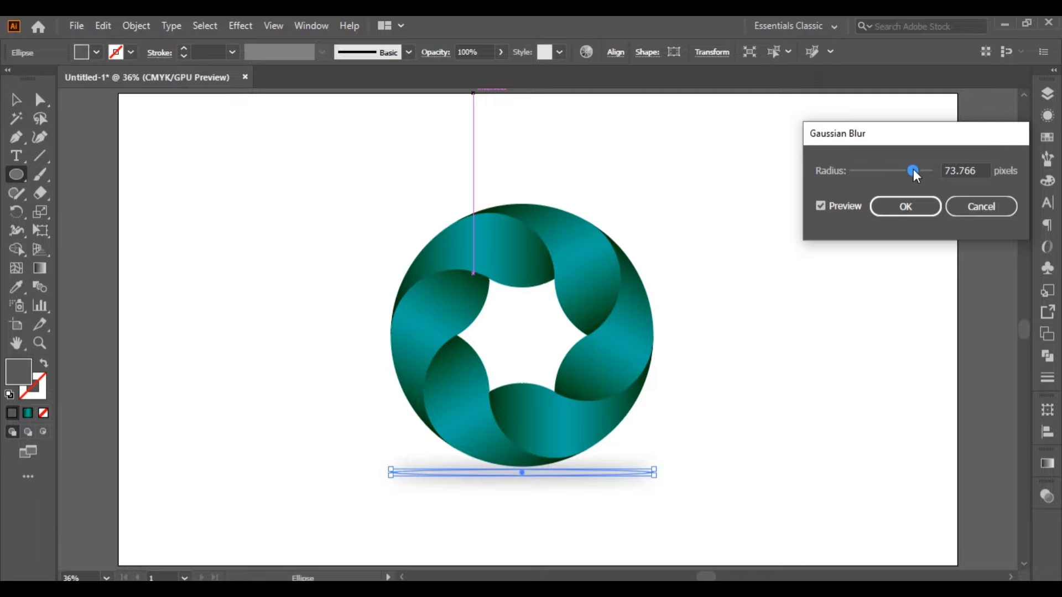
{"action": "left_click", "coordinate": [920, 207]}
{"action": "left_click", "coordinate": [15, 100]}
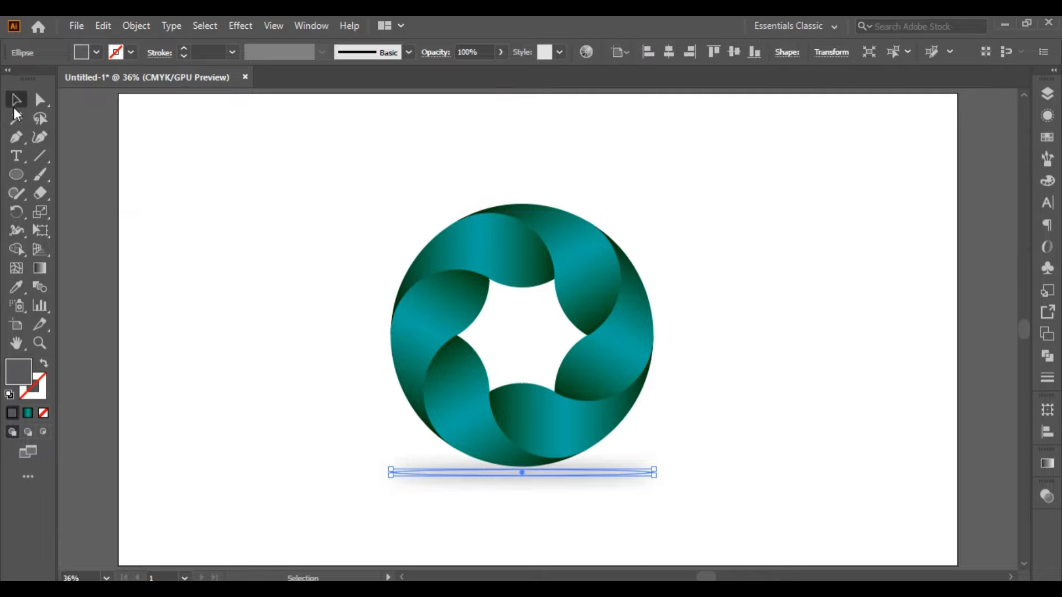
{"action": "left_click", "coordinate": [182, 243]}
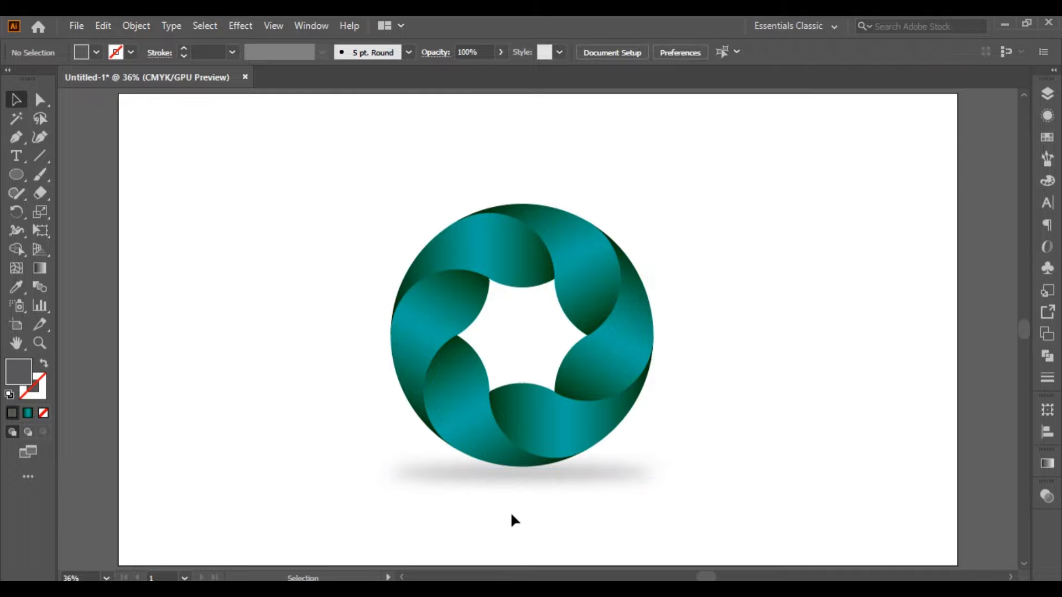
Step: Send the blurred shadow ellipse behind the ring
{"action": "left_click", "coordinate": [562, 471]}
{"action": "right_click", "coordinate": [562, 469]}
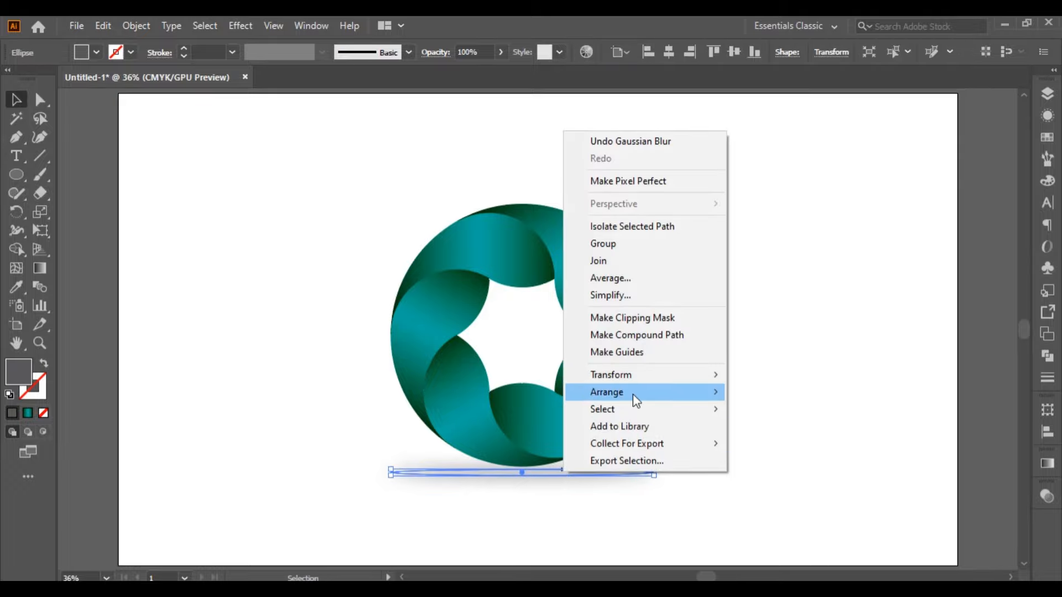
{"action": "mouse_move", "coordinate": [637, 399]}
{"action": "left_click", "coordinate": [763, 441]}
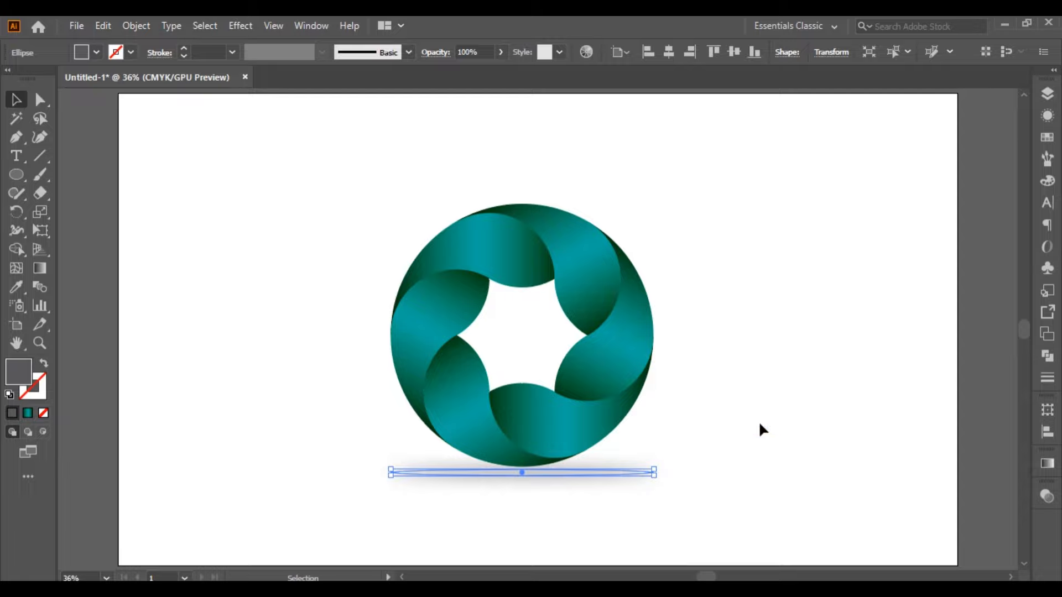
{"action": "left_click", "coordinate": [760, 425]}
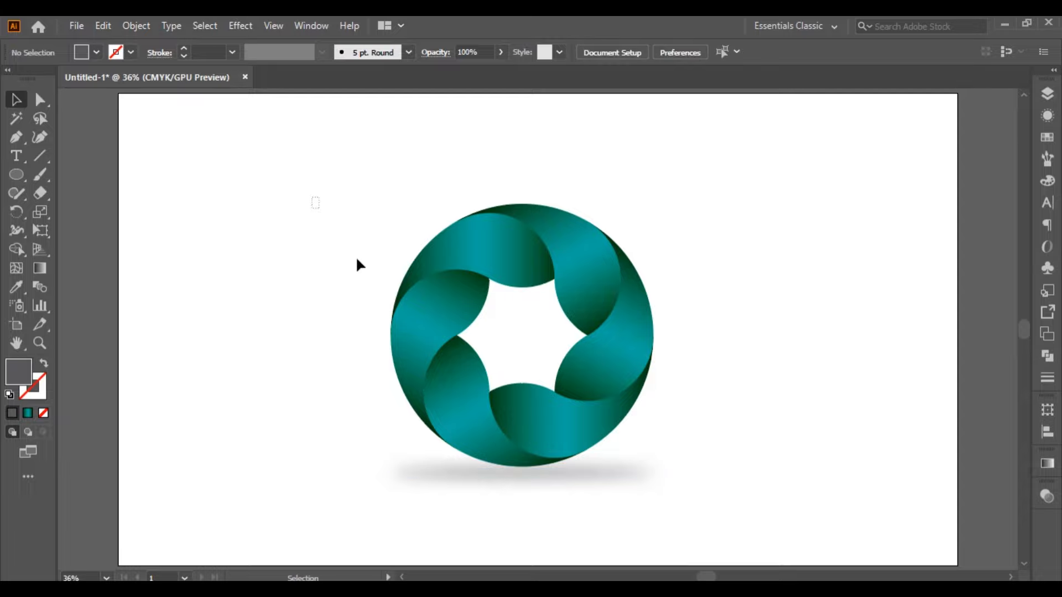
Step: Scale the ring and its shadow down slightly around their center and move them up on the artboard
{"action": "left_click_drag", "start_coordinate": [357, 259], "coordinate": [712, 472]}
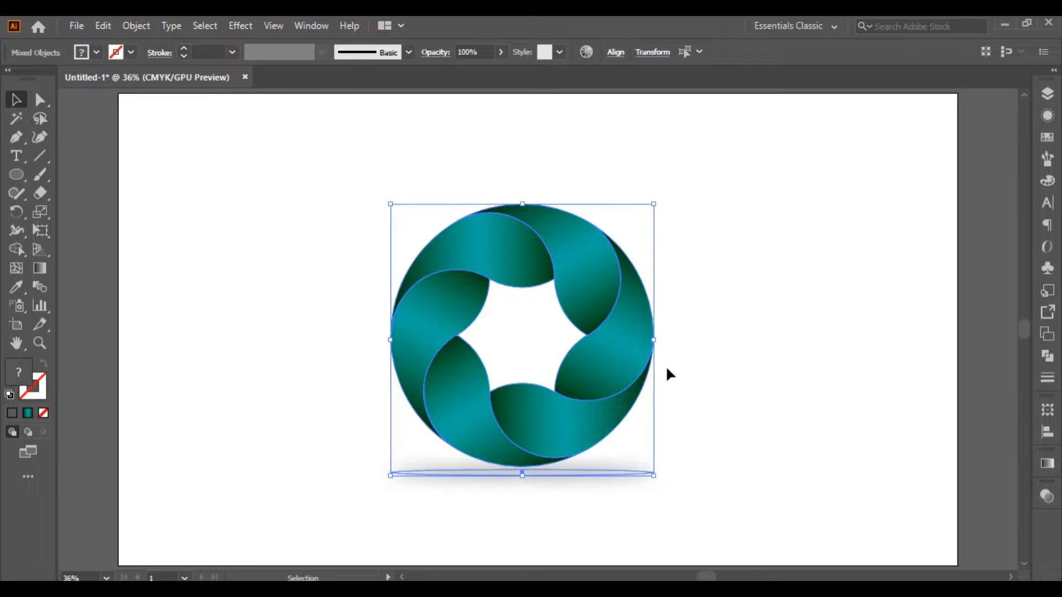
{"action": "left_click_drag", "start_coordinate": [654, 205], "coordinate": [641, 224]}
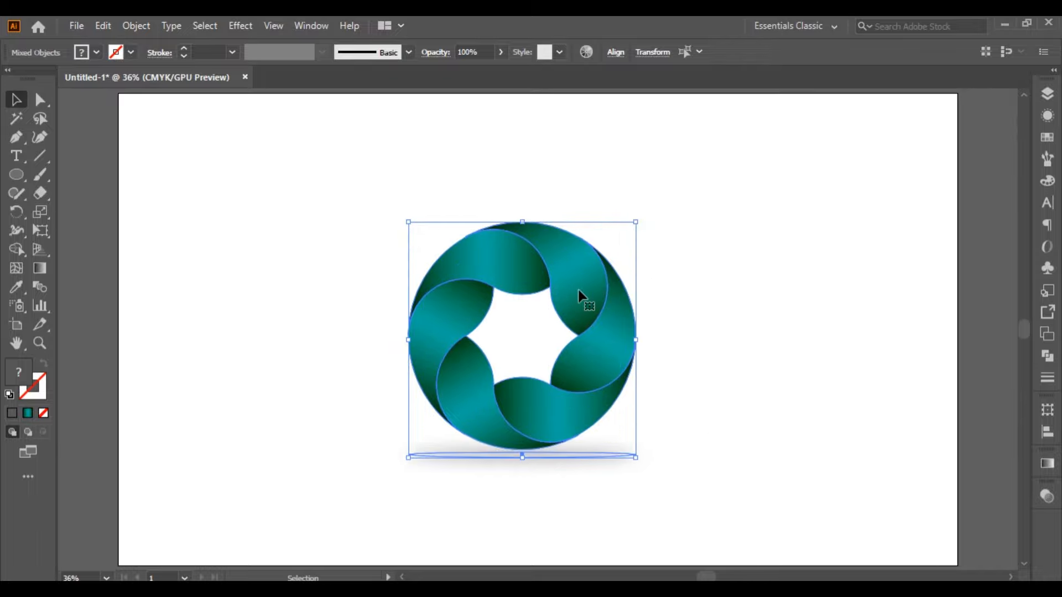
{"action": "left_click_drag", "start_coordinate": [576, 282], "coordinate": [579, 227]}
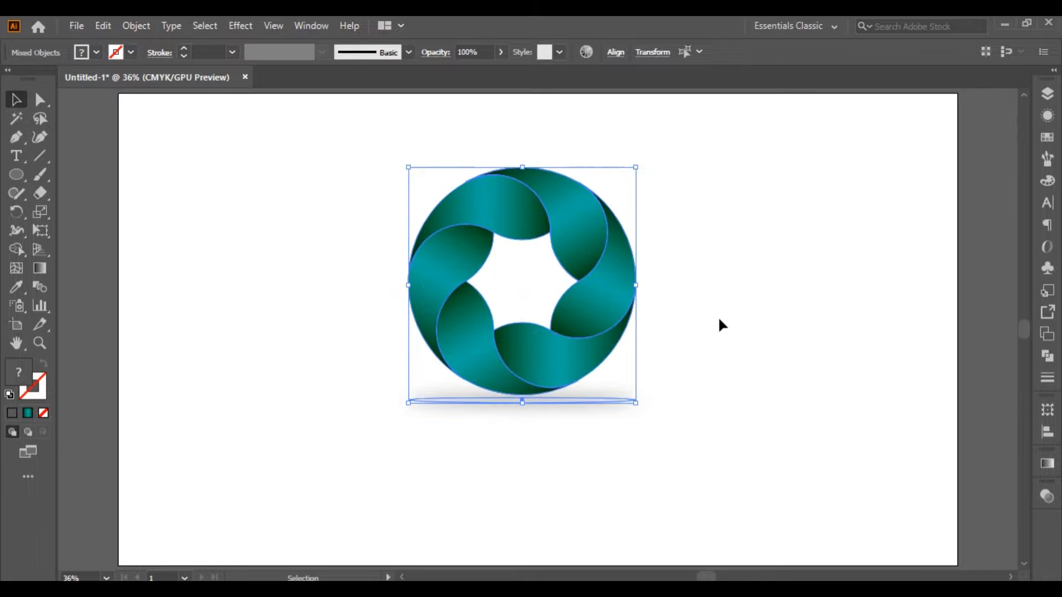
{"action": "left_click", "coordinate": [718, 316]}
Step: Create a reflected copy of the ring group across the horizontal axis
{"action": "left_click", "coordinate": [571, 225]}
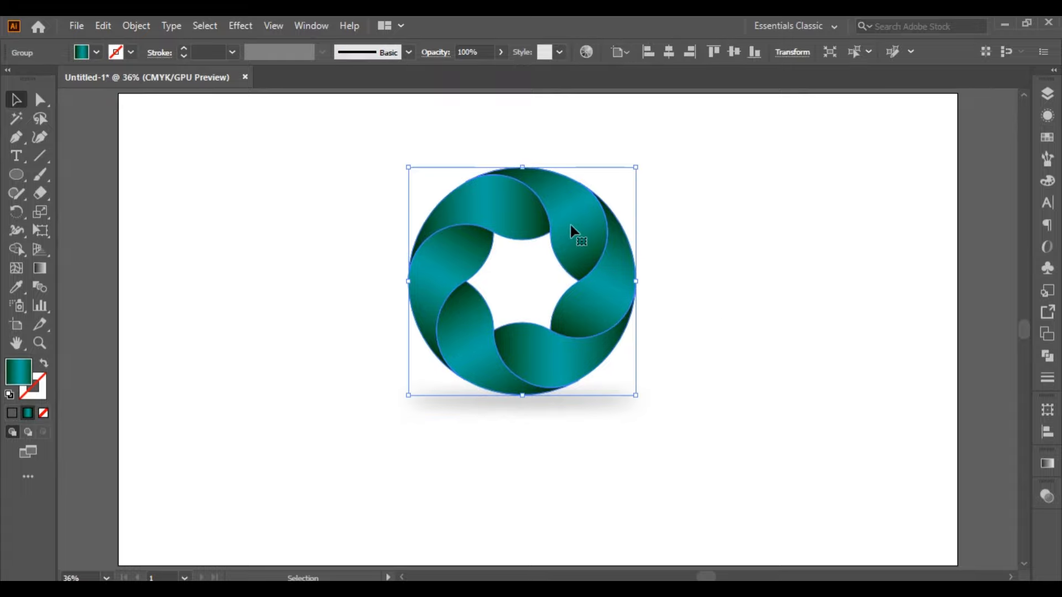
{"action": "right_click", "coordinate": [571, 226]}
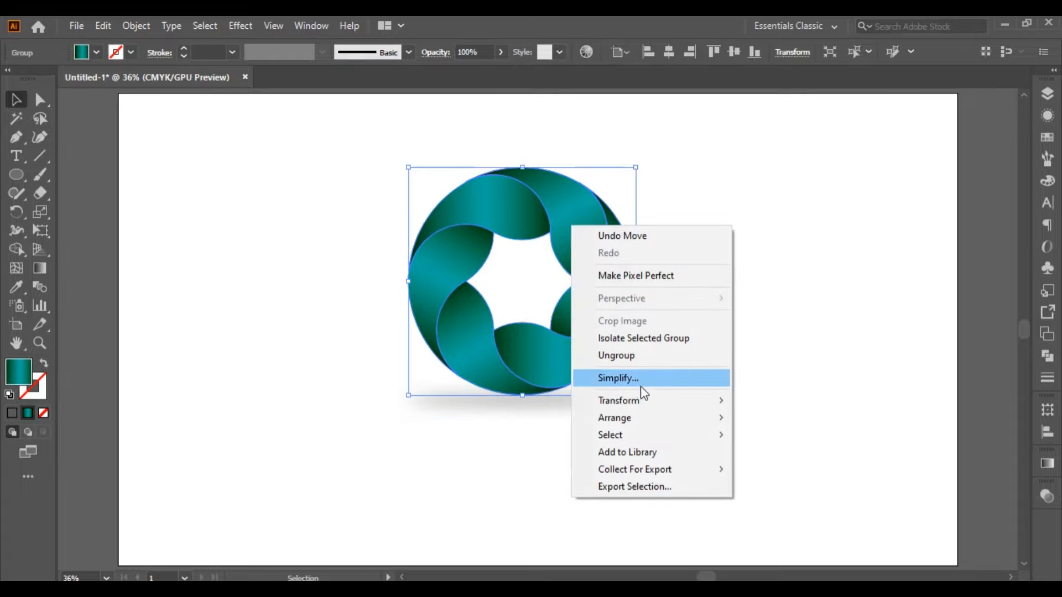
{"action": "mouse_move", "coordinate": [645, 401]}
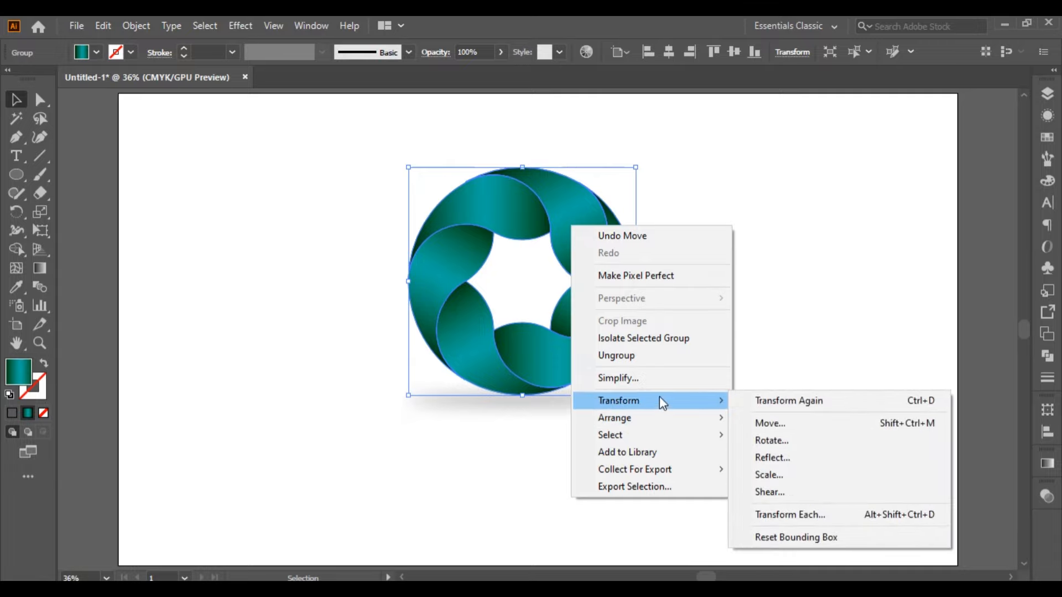
{"action": "left_click", "coordinate": [778, 458]}
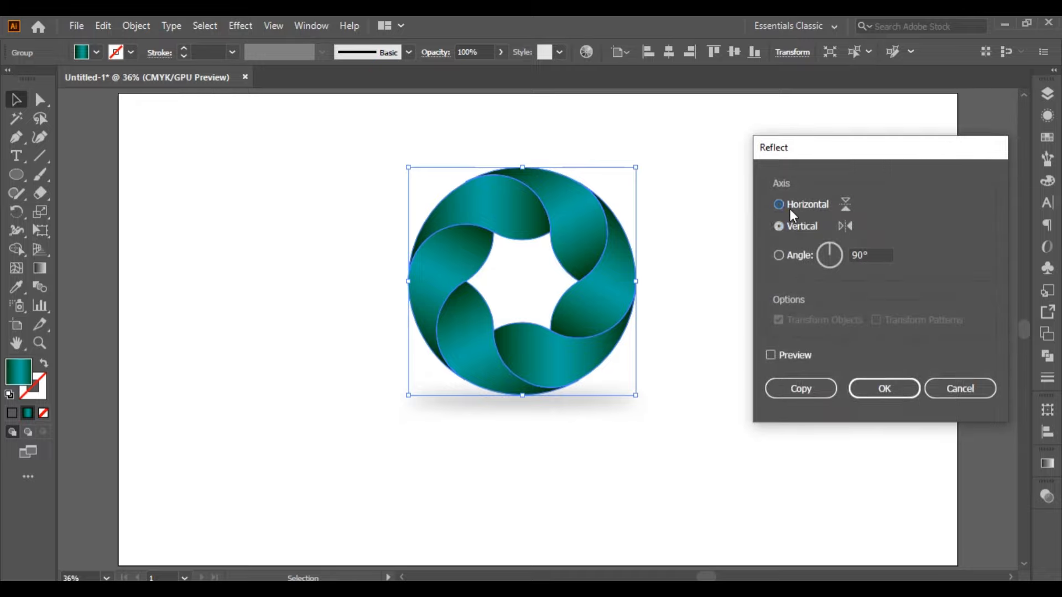
{"action": "left_click", "coordinate": [790, 208]}
{"action": "left_click", "coordinate": [805, 396]}
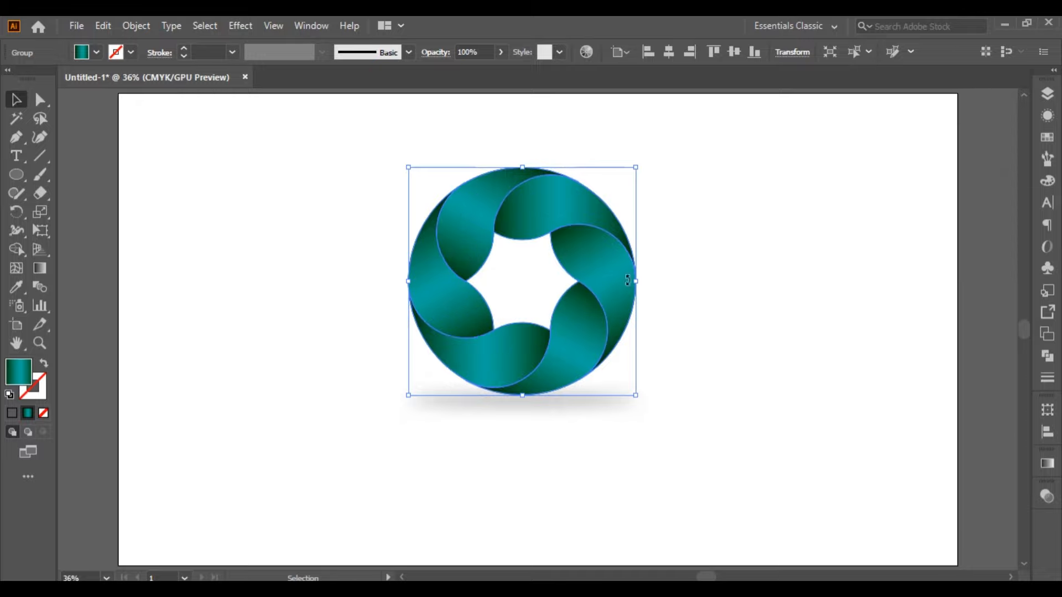
Step: Move the reflected ring straight down so it sits just below the shadow
{"action": "left_click_drag", "start_coordinate": [523, 210], "coordinate": [526, 457]}
{"action": "scroll", "coordinate": [770, 318], "scroll_direction": "down", "scroll_amount": 2}
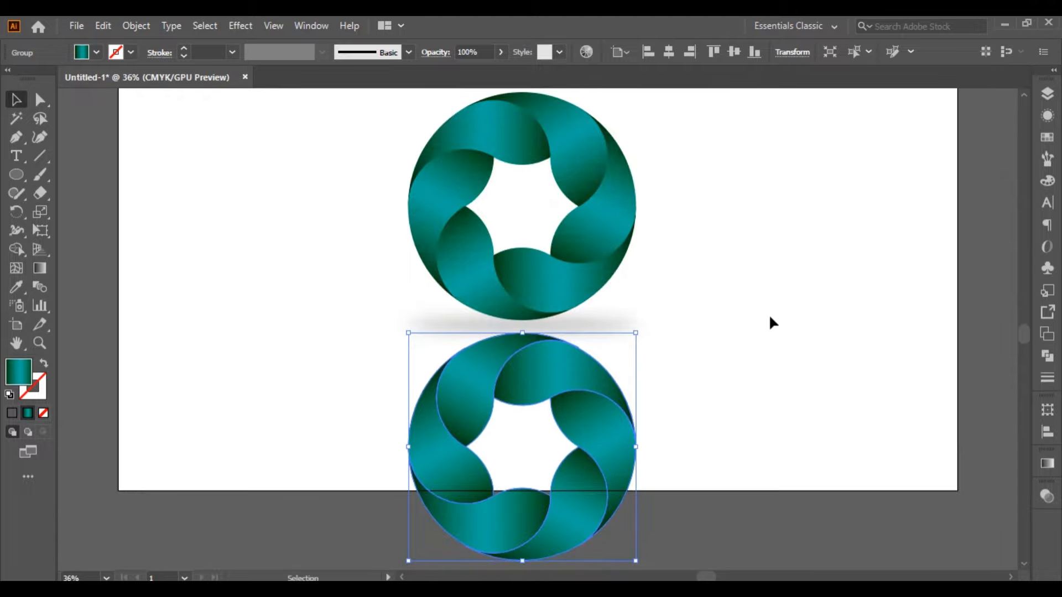
{"action": "scroll", "coordinate": [645, 320], "scroll_direction": "up", "scroll_amount": 2}
Step: Scale both rings and the shadow down together proportionally and move them up so everything fits within the artboard
{"action": "left_click_drag", "start_coordinate": [338, 147], "coordinate": [650, 572]}
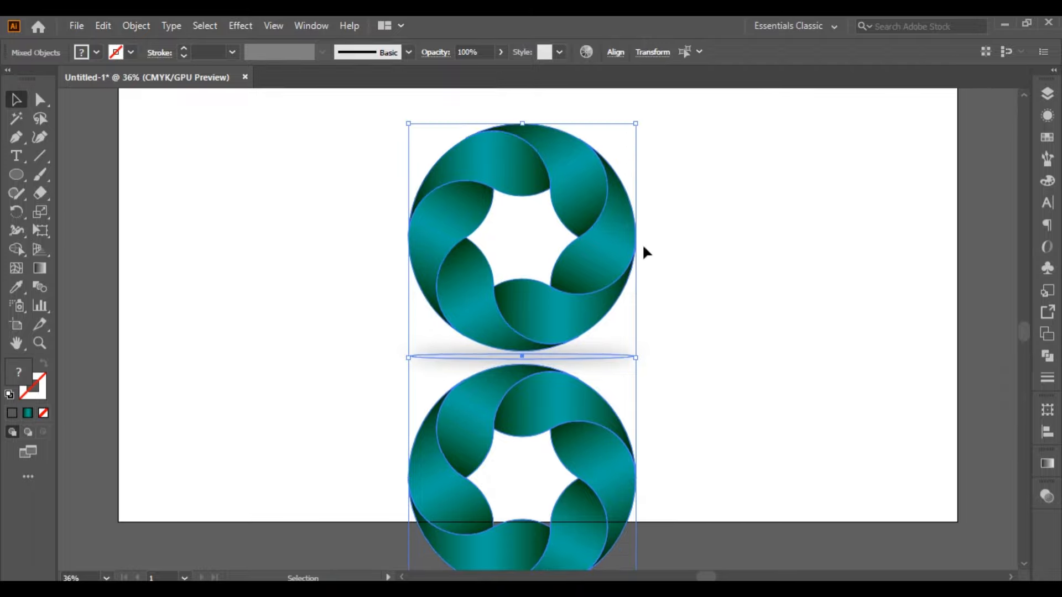
{"action": "left_click_drag", "start_coordinate": [635, 124], "coordinate": [602, 193]}
{"action": "scroll", "coordinate": [560, 315], "scroll_direction": "up", "scroll_amount": 2}
{"action": "left_click_drag", "start_coordinate": [543, 378], "coordinate": [543, 289]}
{"action": "left_click", "coordinate": [699, 291]}
{"action": "scroll", "coordinate": [699, 291], "scroll_direction": "down", "scroll_amount": 1}
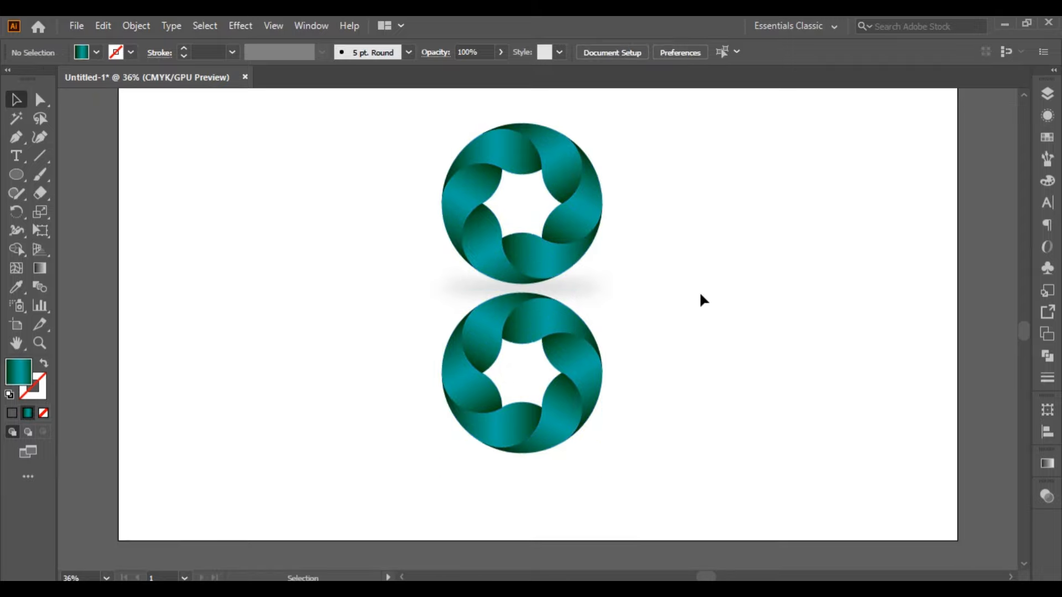
Step: Replace the blurred shadow between the two rings with a new thin, flat grey ellipse spanning the rings' width
{"action": "left_click", "coordinate": [562, 288]}
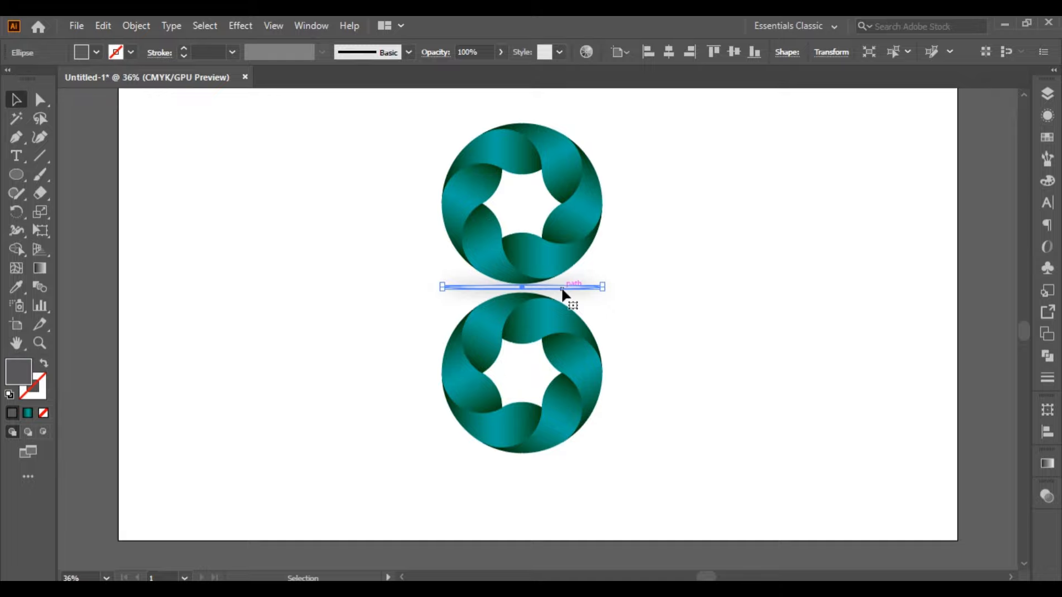
{"action": "key", "text": "Delete"}
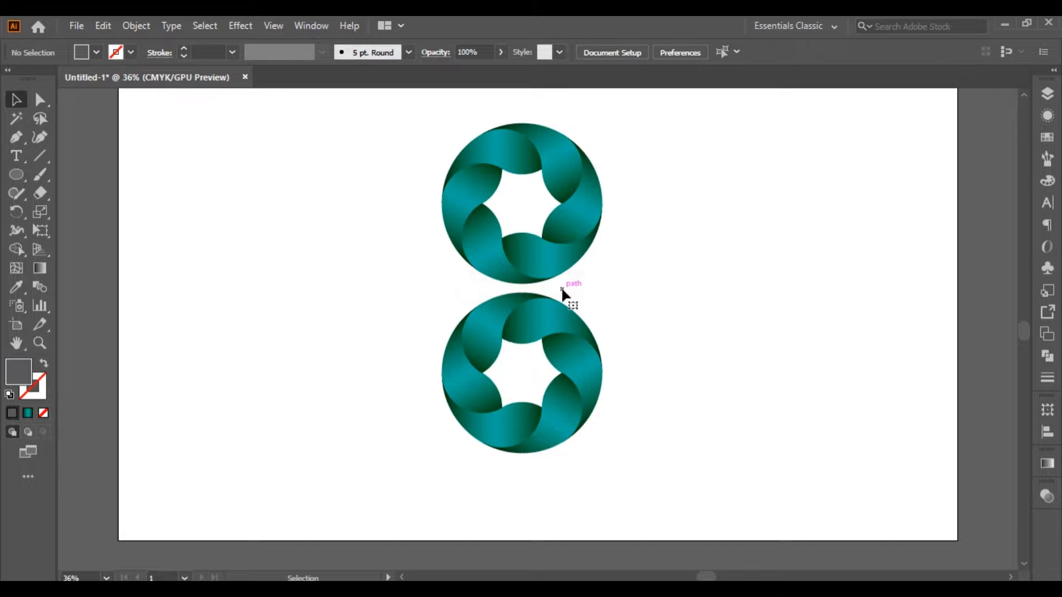
{"action": "left_click", "coordinate": [16, 176]}
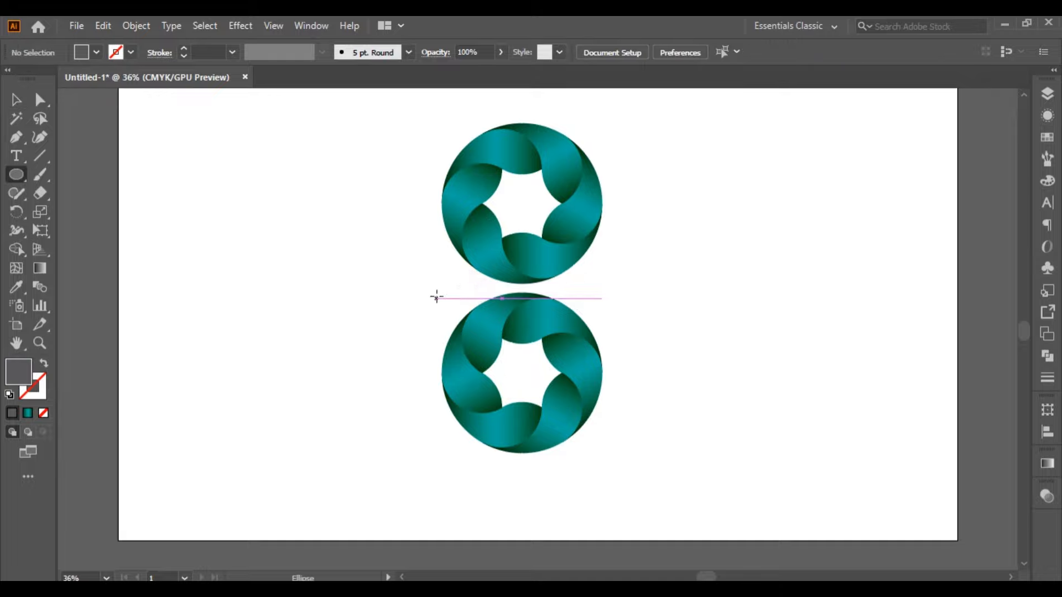
{"action": "left_click_drag", "start_coordinate": [443, 283], "coordinate": [603, 294]}
Step: Apply a Gaussian Blur with a radius of 43.383 pixels to the new shadow ellipse and deselect it
{"action": "left_click", "coordinate": [247, 24]}
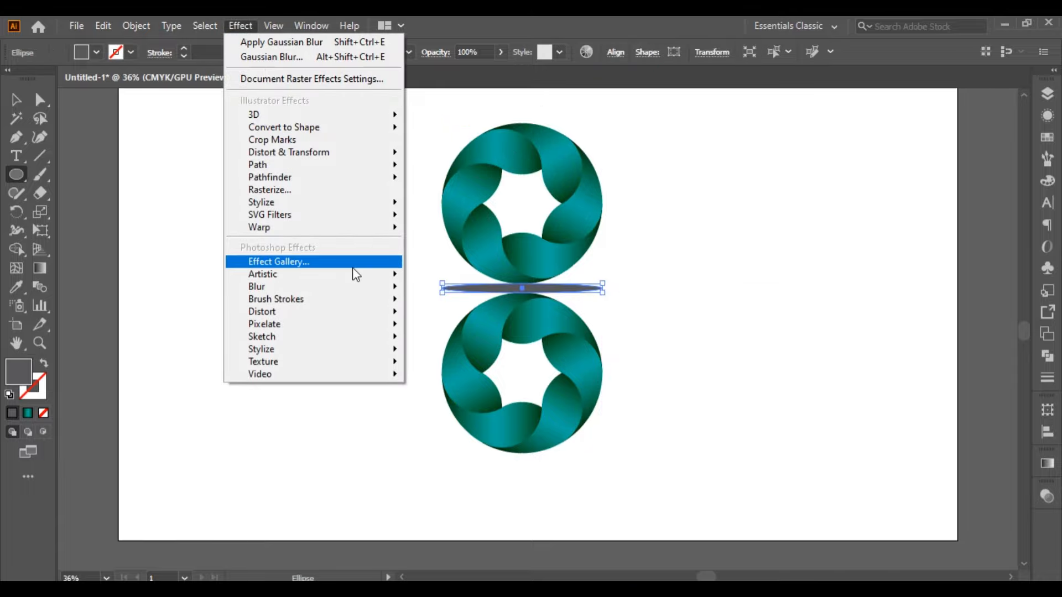
{"action": "mouse_move", "coordinate": [357, 288]}
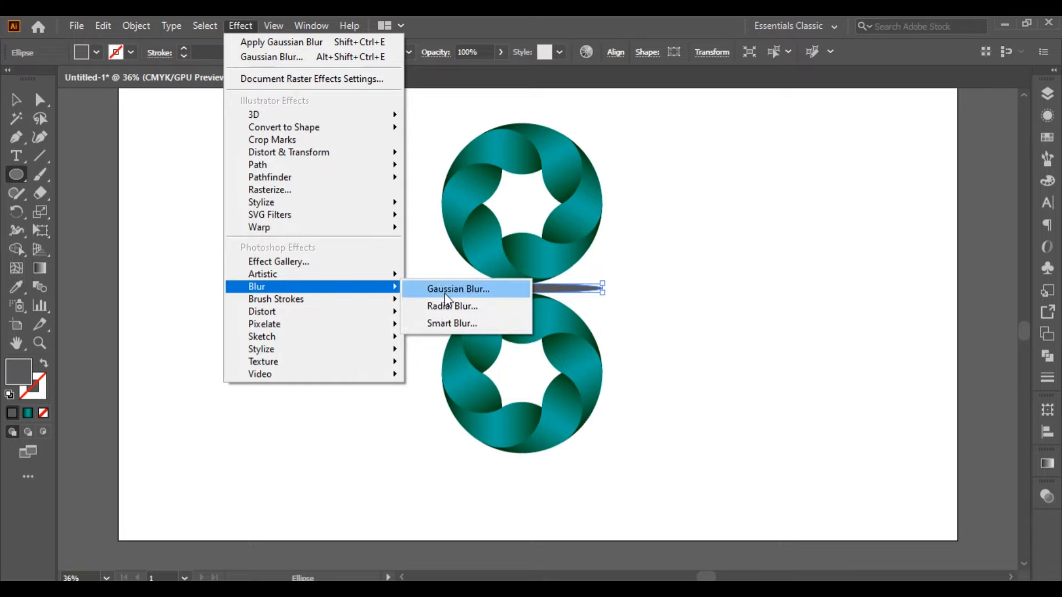
{"action": "left_click", "coordinate": [446, 295]}
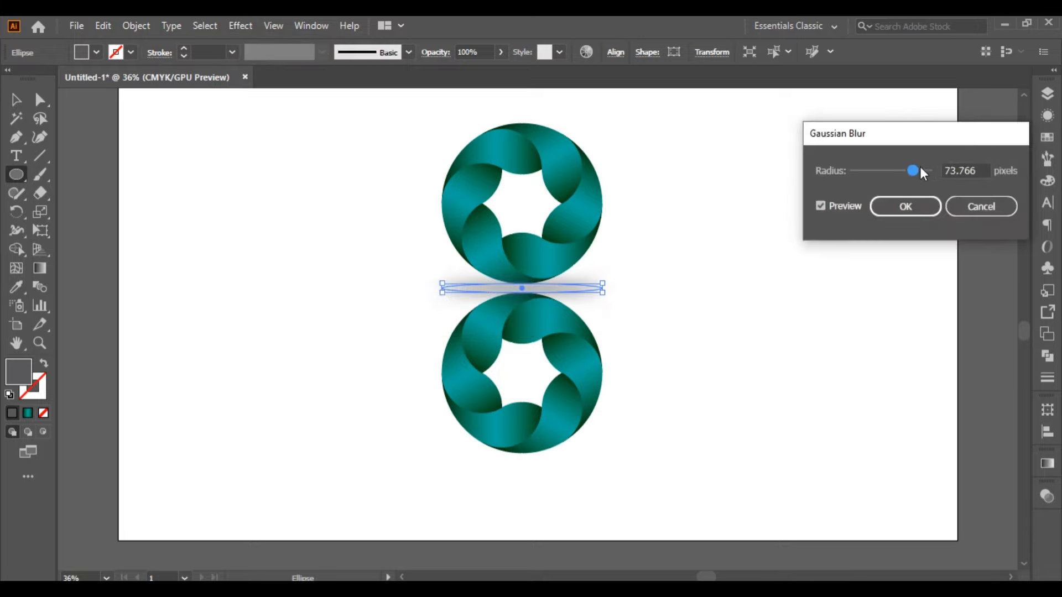
{"action": "left_click_drag", "start_coordinate": [920, 168], "coordinate": [903, 171]}
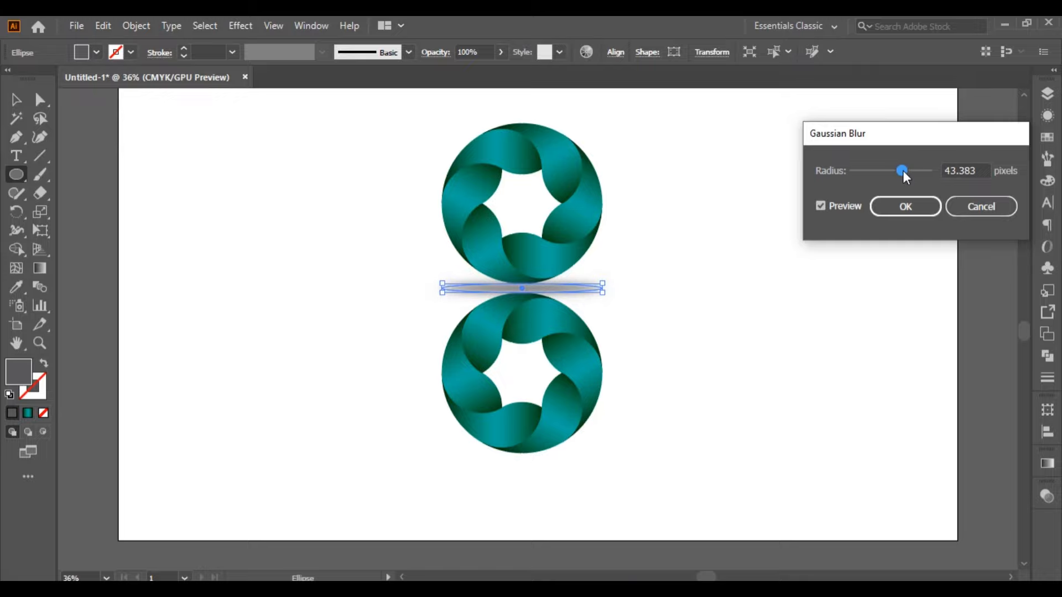
{"action": "left_click", "coordinate": [903, 211]}
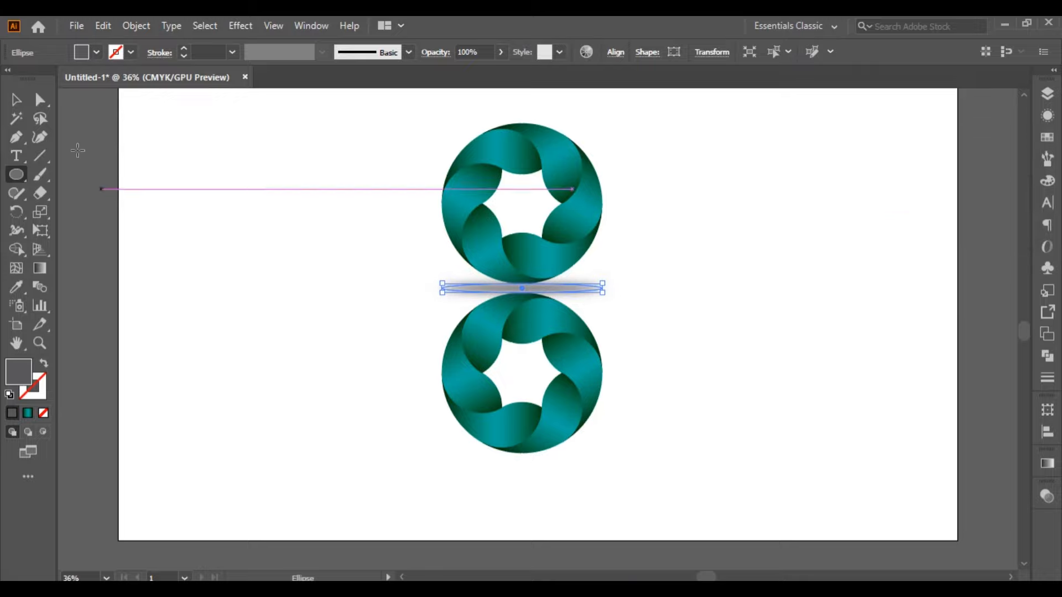
{"action": "left_click", "coordinate": [18, 101]}
{"action": "left_click", "coordinate": [613, 292]}
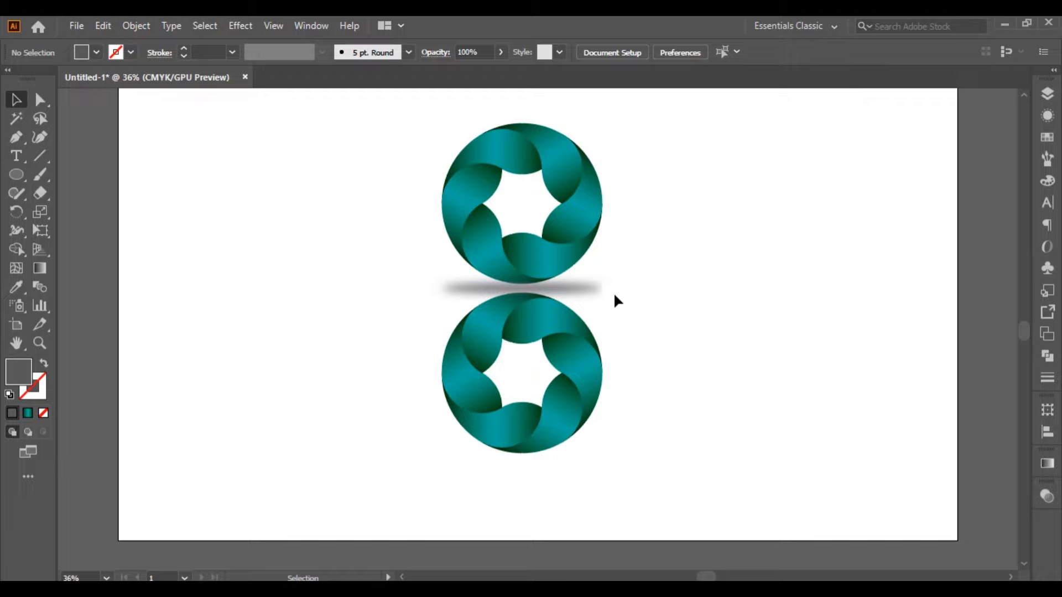
Step: Send the blurred shadow ellipse to the back, behind both rings
{"action": "right_click", "coordinate": [570, 291]}
{"action": "mouse_move", "coordinate": [646, 501]}
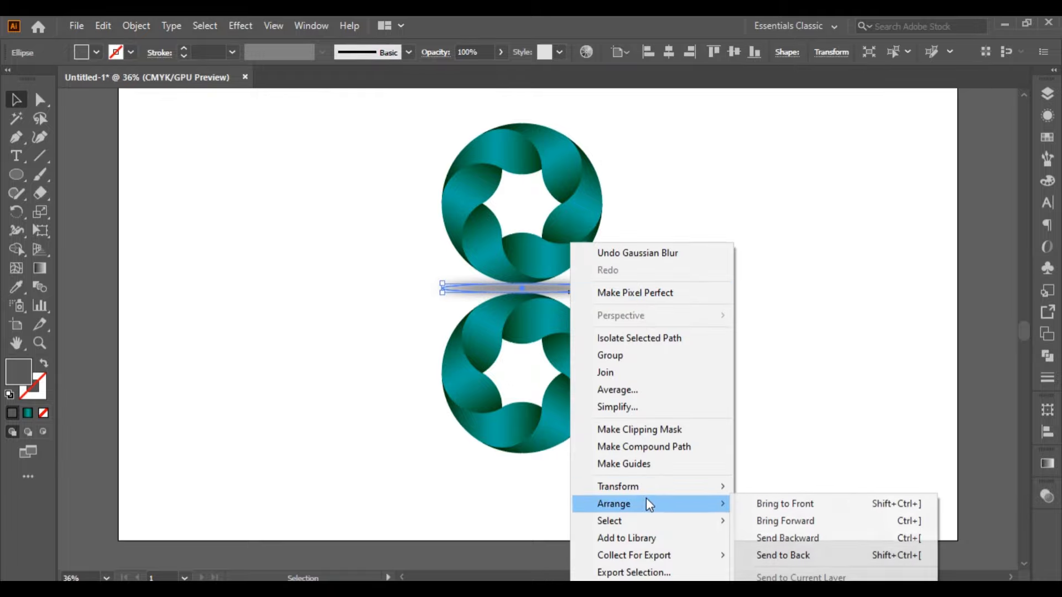
{"action": "left_click", "coordinate": [794, 556]}
{"action": "left_click", "coordinate": [769, 414]}
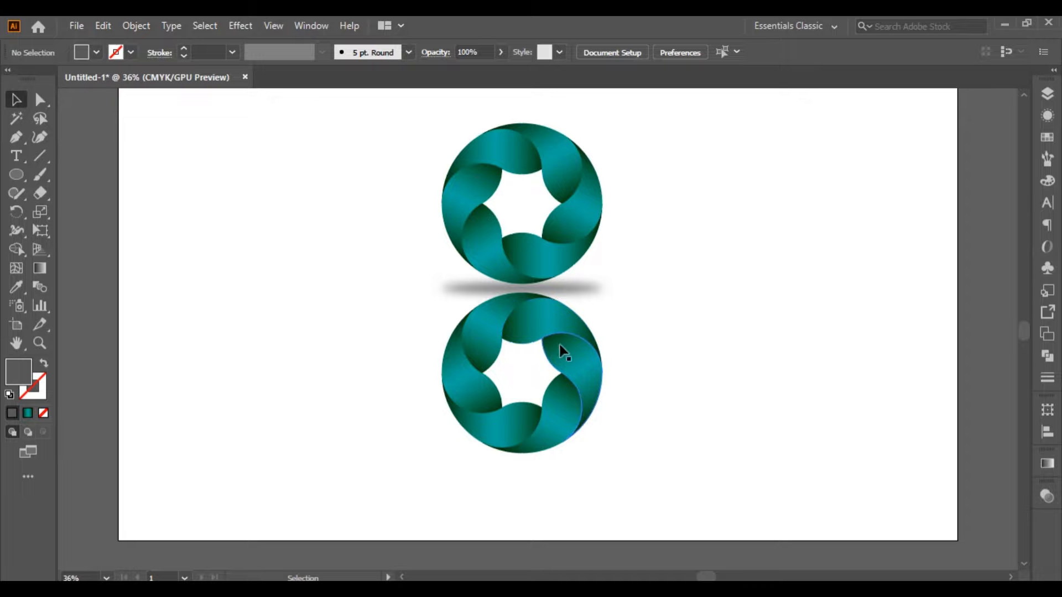
Step: Draw a rectangle that covers the whole reflected ring, starting at its upper edge just below the shadow
{"action": "left_click", "coordinate": [21, 176]}
{"action": "left_click_drag", "start_coordinate": [21, 174], "coordinate": [75, 178]}
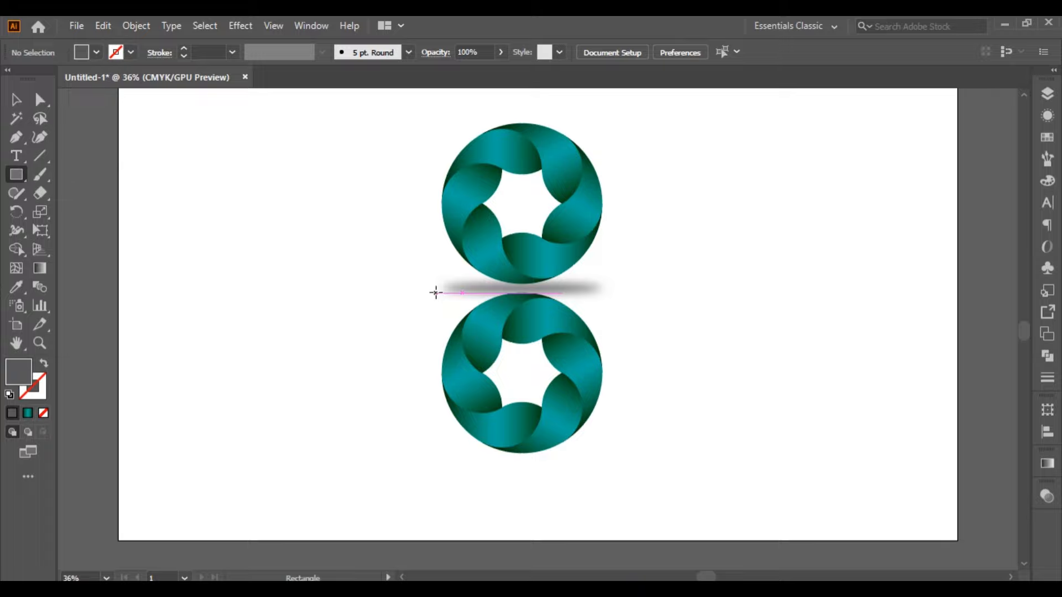
{"action": "left_click_drag", "start_coordinate": [436, 293], "coordinate": [602, 453]}
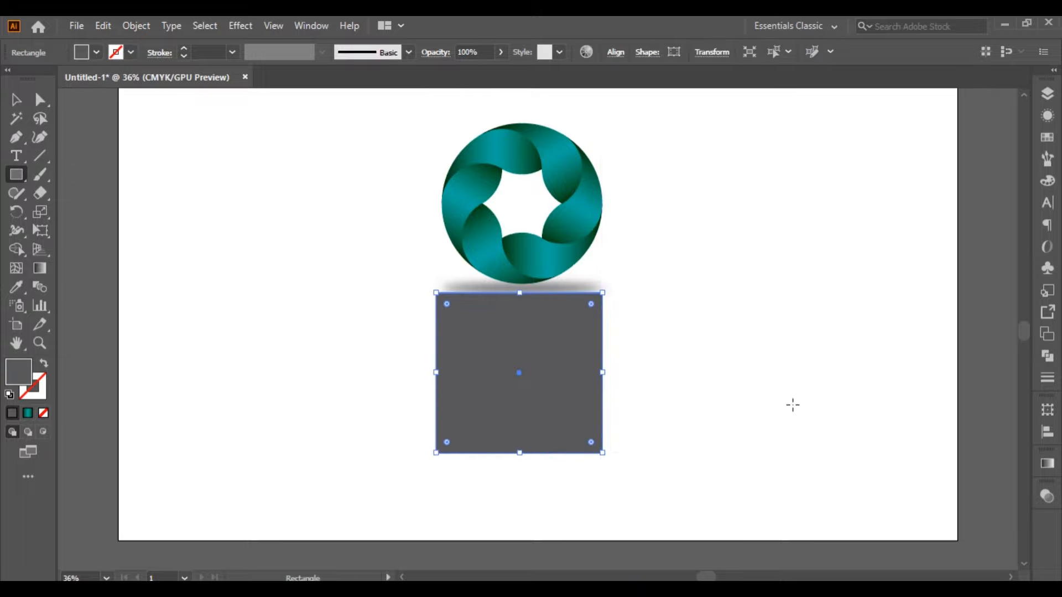
Step: Fill the rectangle over the reflected ring with the white-to-black linear gradient preset
{"action": "left_click", "coordinate": [1047, 464]}
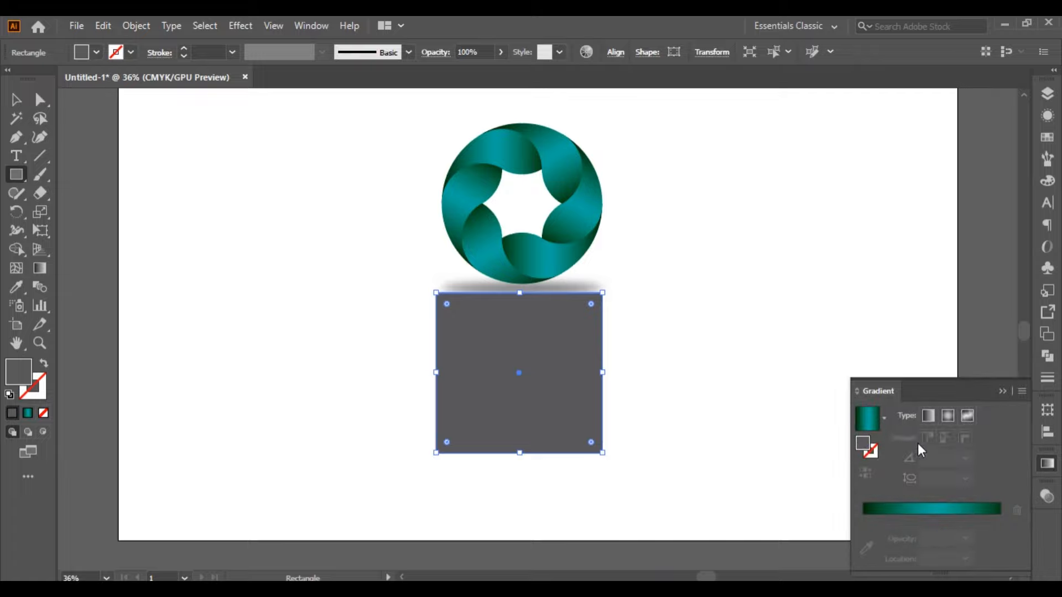
{"action": "left_click", "coordinate": [884, 419]}
{"action": "left_click", "coordinate": [786, 452]}
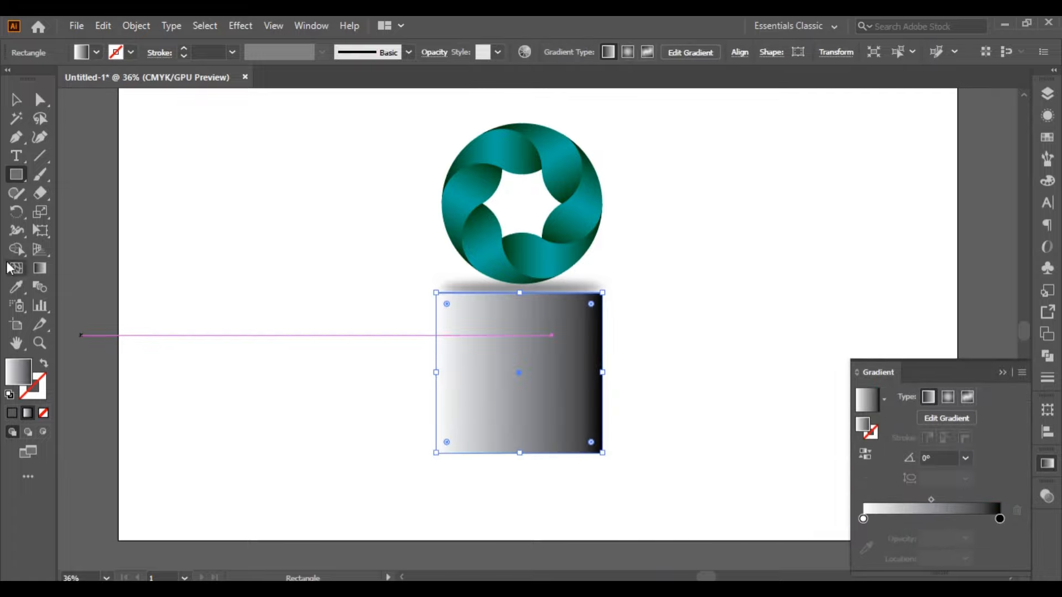
Step: Run the rectangle's gradient vertically at -90° from white at the upper edge to black below, and shift its midpoint upward
{"action": "left_click", "coordinate": [37, 273]}
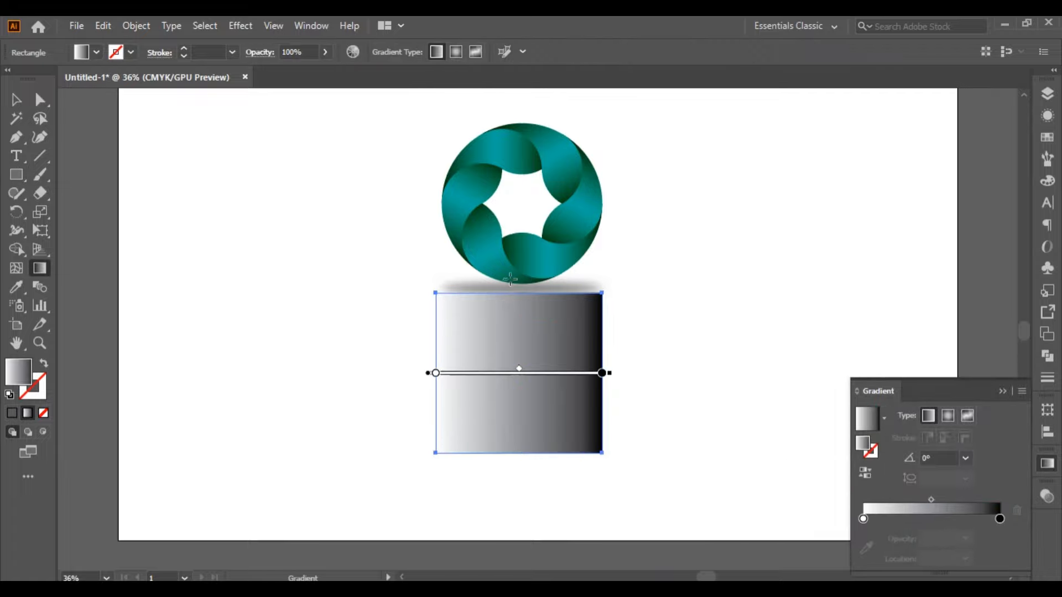
{"action": "mouse_move", "coordinate": [522, 293]}
{"action": "left_mouse_down"}
{"action": "mouse_move", "coordinate": [531, 443]}
{"action": "mouse_move", "coordinate": [520, 452]}
{"action": "left_mouse_up"}
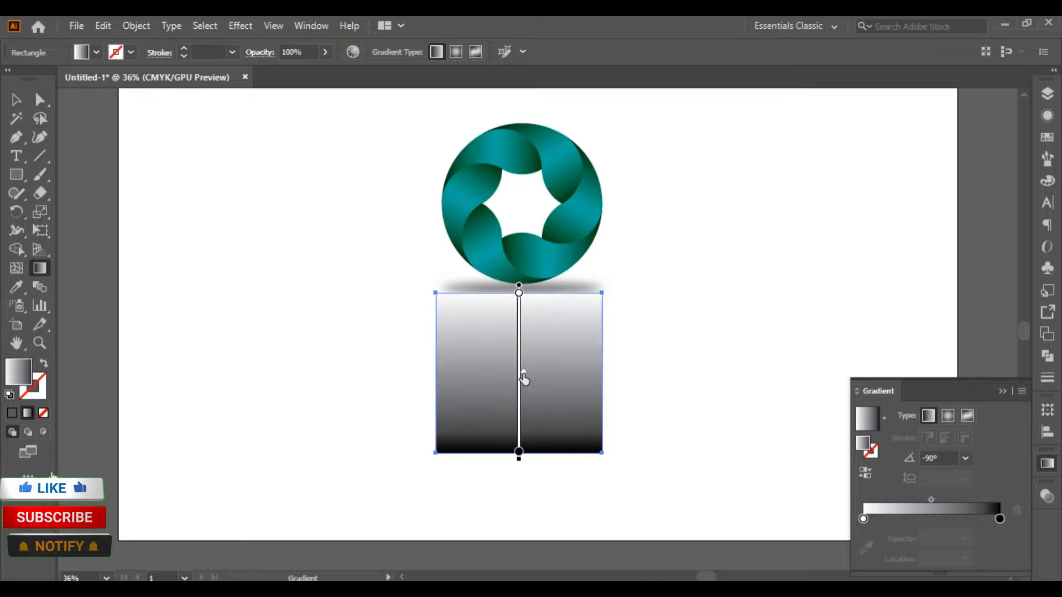
{"action": "left_click_drag", "start_coordinate": [523, 358], "coordinate": [523, 344]}
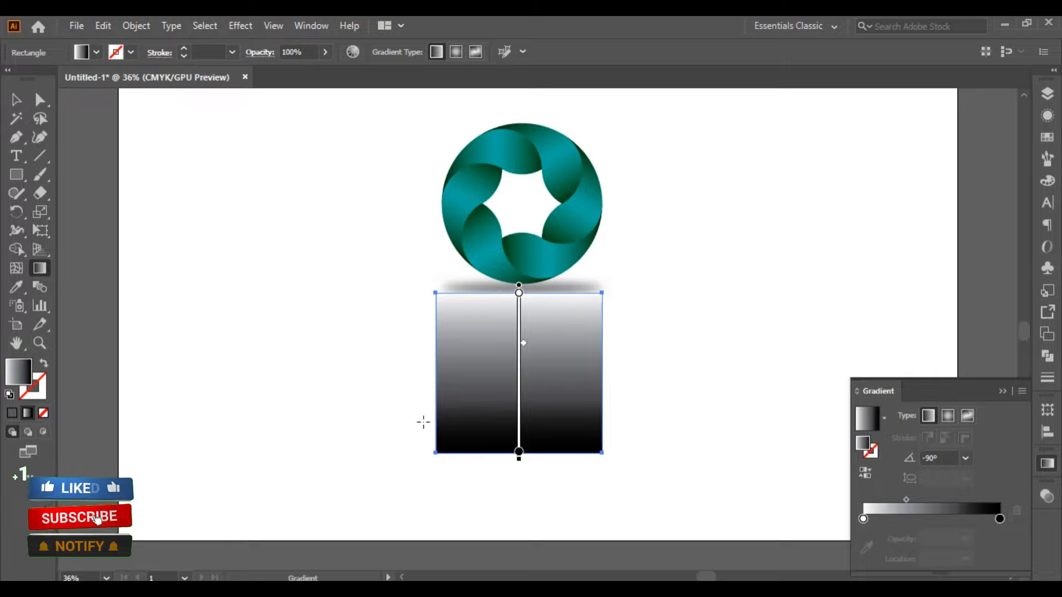
{"action": "left_click", "coordinate": [1003, 391]}
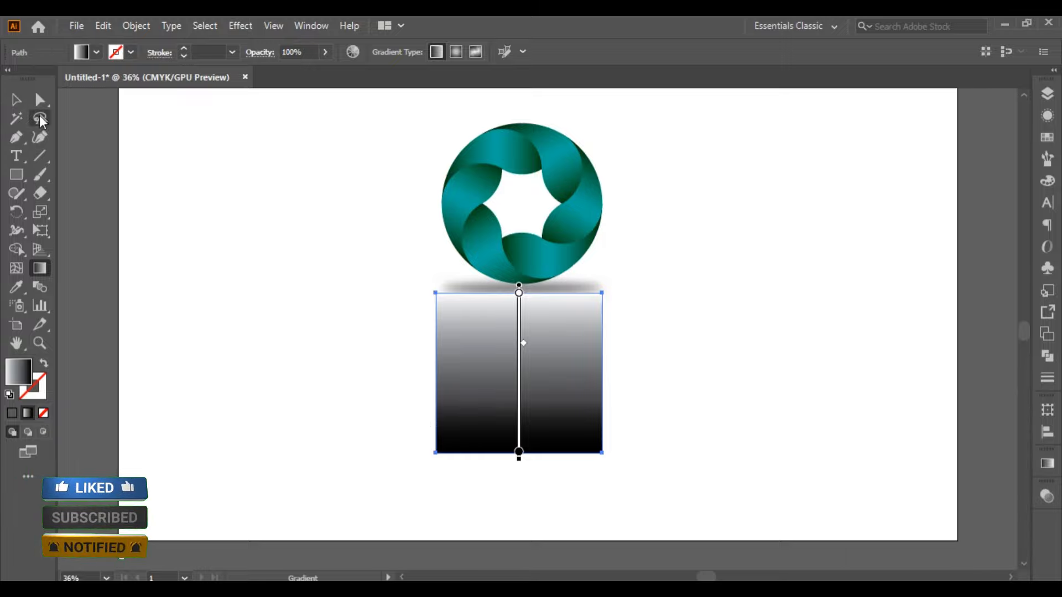
Step: Select the gradient rectangle together with the reflected ring and make an opacity mask from them
{"action": "left_click", "coordinate": [21, 103]}
{"action": "left_click", "coordinate": [358, 357]}
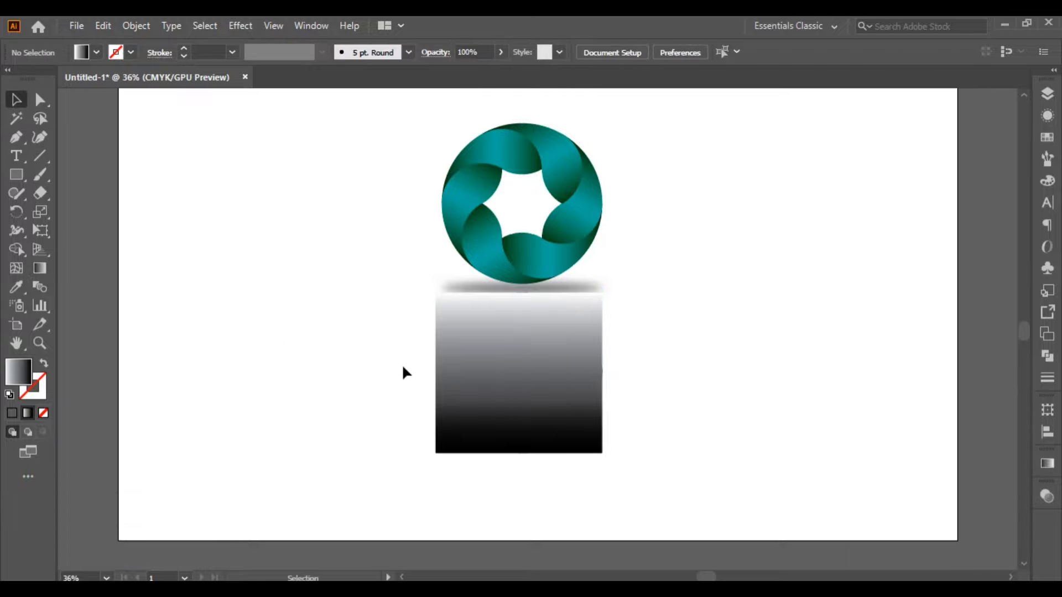
{"action": "left_click", "coordinate": [466, 150]}
{"action": "left_click", "coordinate": [309, 293]}
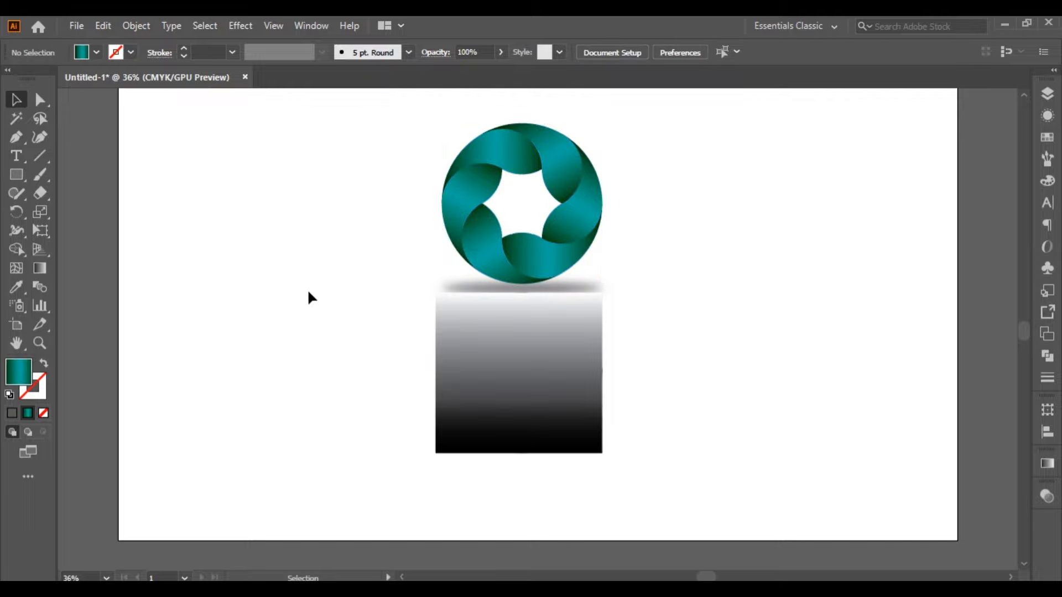
{"action": "left_click_drag", "start_coordinate": [469, 435], "coordinate": [659, 533]}
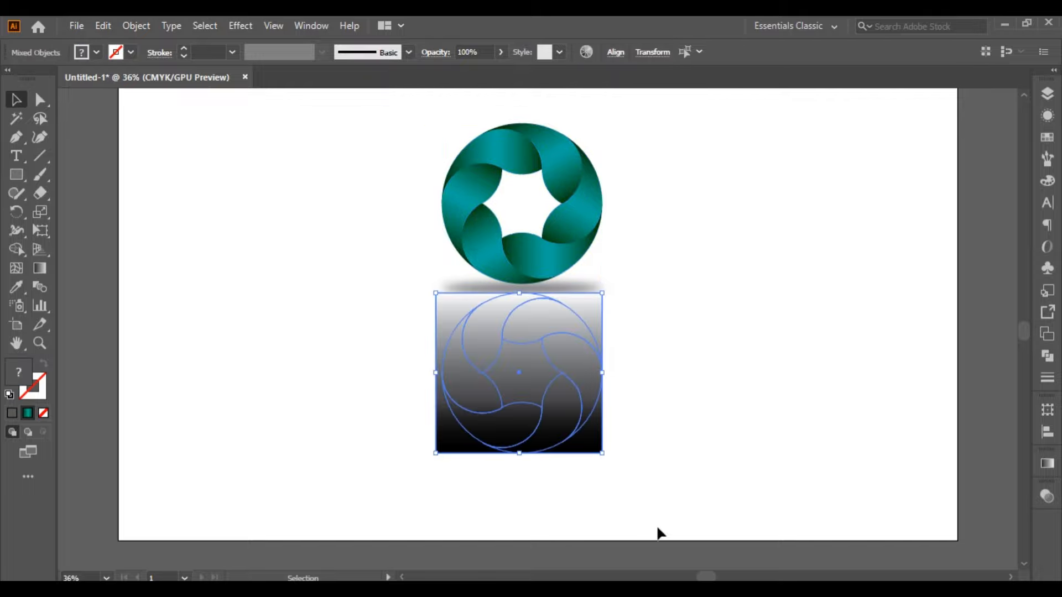
{"action": "left_click", "coordinate": [1048, 497]}
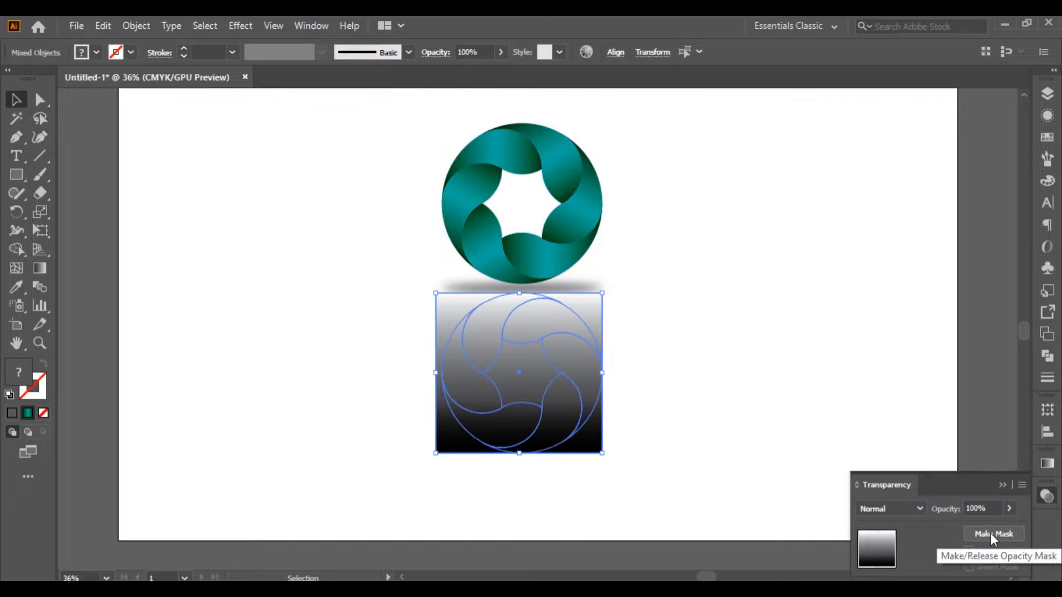
{"action": "left_click", "coordinate": [990, 533]}
Step: Set the masked reflection's opacity to 80% and deselect it
{"action": "left_click", "coordinate": [1010, 509]}
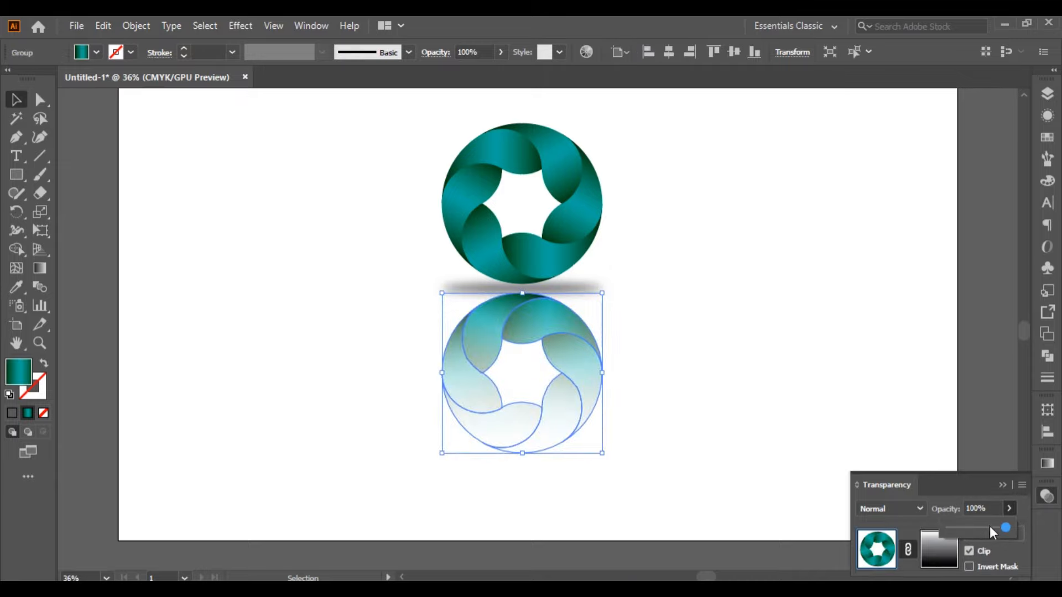
{"action": "left_click", "coordinate": [985, 509]}
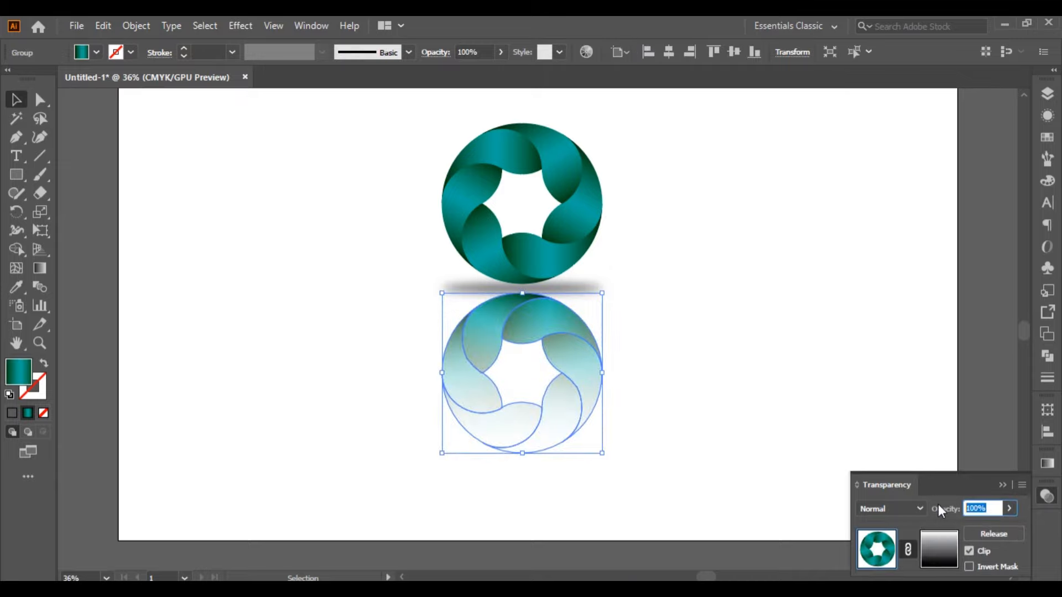
{"action": "type", "text": "80"}
{"action": "key", "text": "Return"}
{"action": "left_click", "coordinate": [811, 420]}
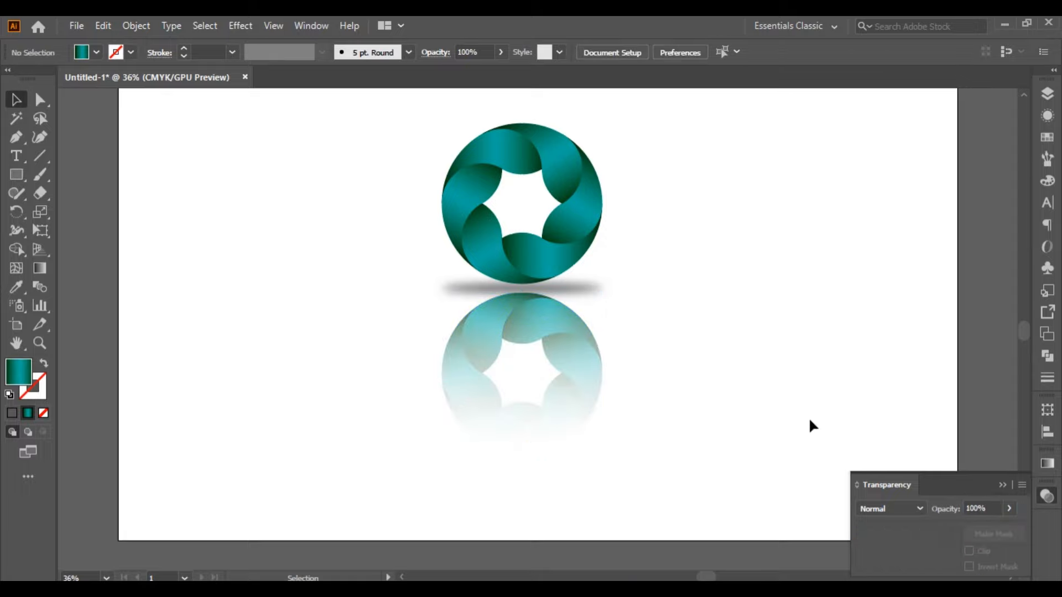
{"action": "left_click", "coordinate": [1002, 486]}
Step: Select the ring, shadow and reflection and scale them up together proportionally around their center
{"action": "scroll", "coordinate": [735, 432], "scroll_direction": "up", "scroll_amount": 2}
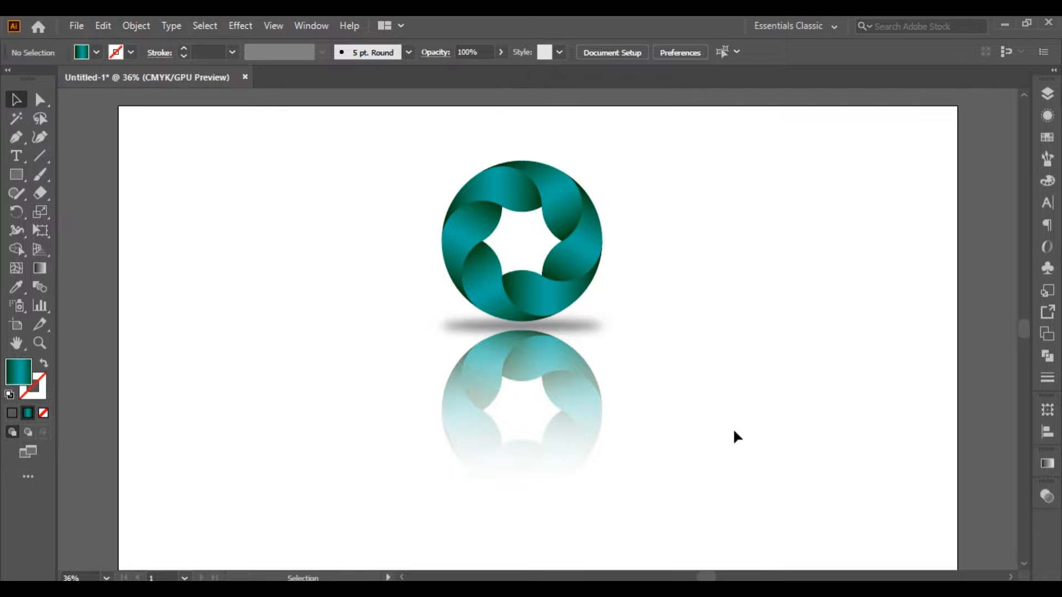
{"action": "scroll", "coordinate": [735, 437], "scroll_direction": "down", "scroll_amount": 1}
{"action": "left_click_drag", "start_coordinate": [343, 133], "coordinate": [696, 485]}
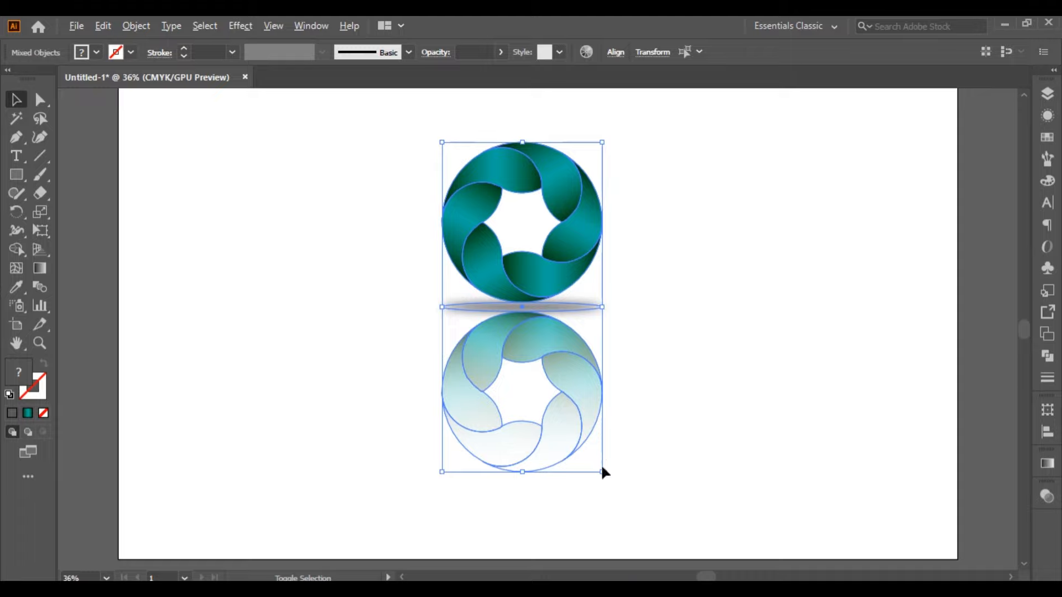
{"action": "left_click_drag", "start_coordinate": [603, 472], "coordinate": [622, 486]}
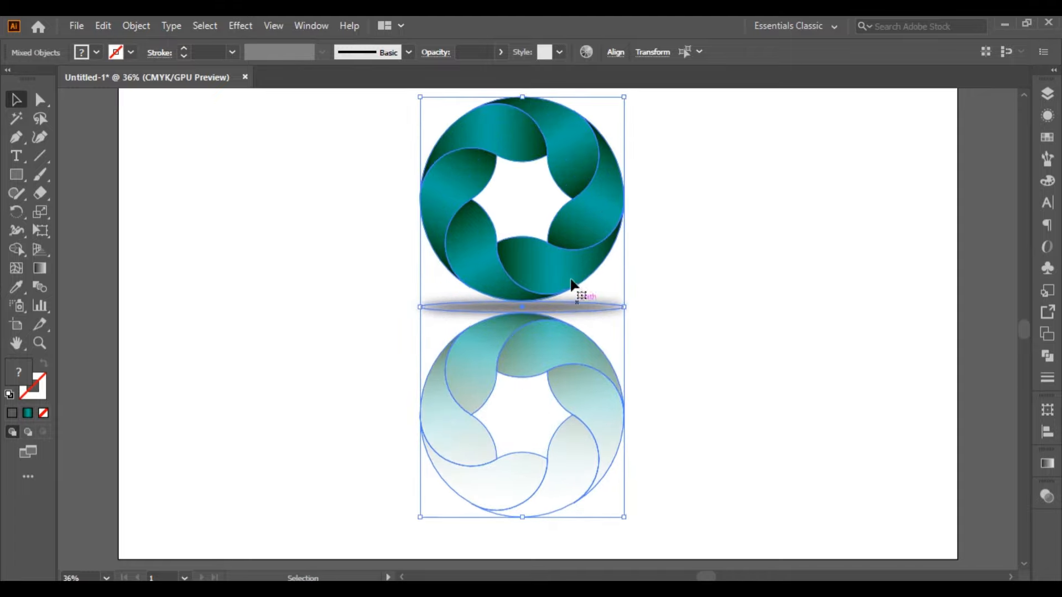